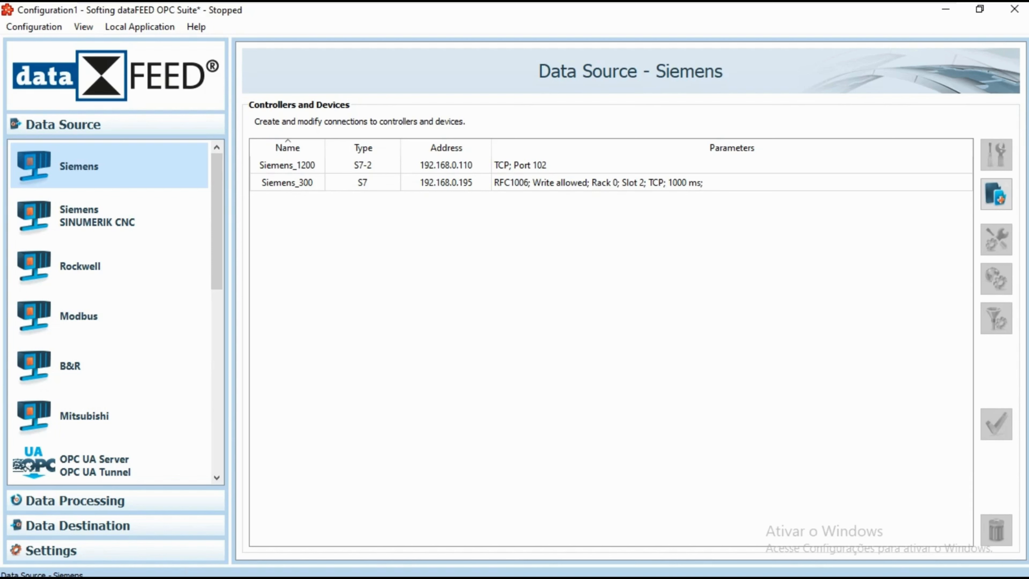
Show the Modbus data source page and switch to the CommDataFEED project in CODESYS at full window size.
click(76, 320)
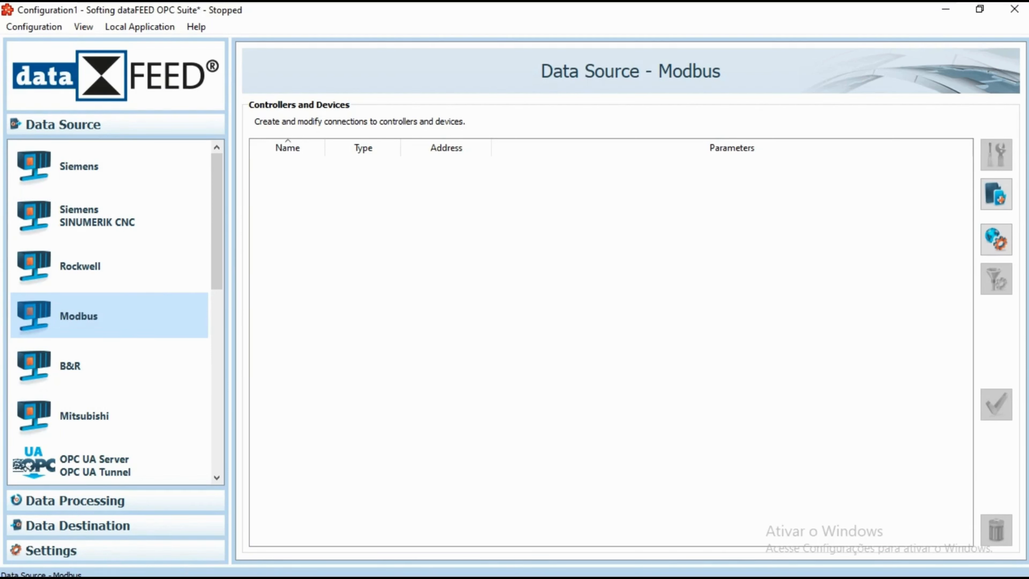
drag(340, 121, 373, 121)
drag(174, 38, 453, 68)
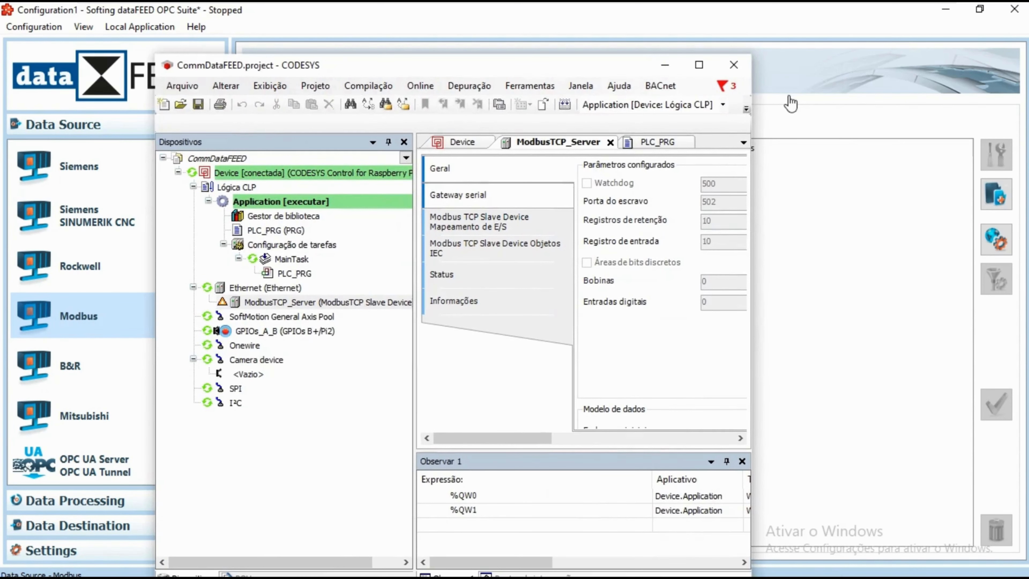
click(694, 61)
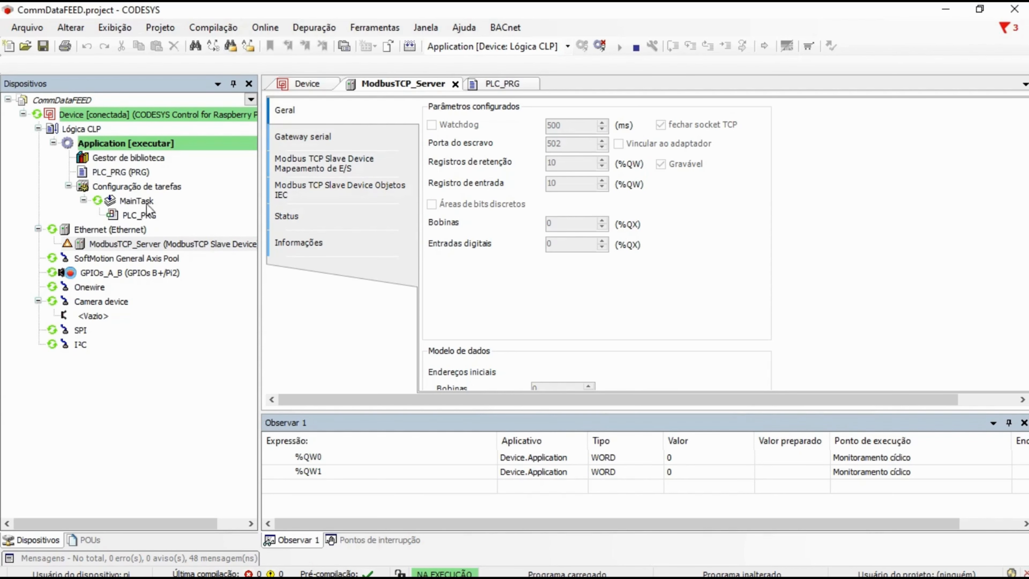
Examine the %QW0 and %QW1 assignments in the PLC_PRG program, and return to dataFEED OPC Suite.
double_click(139, 215)
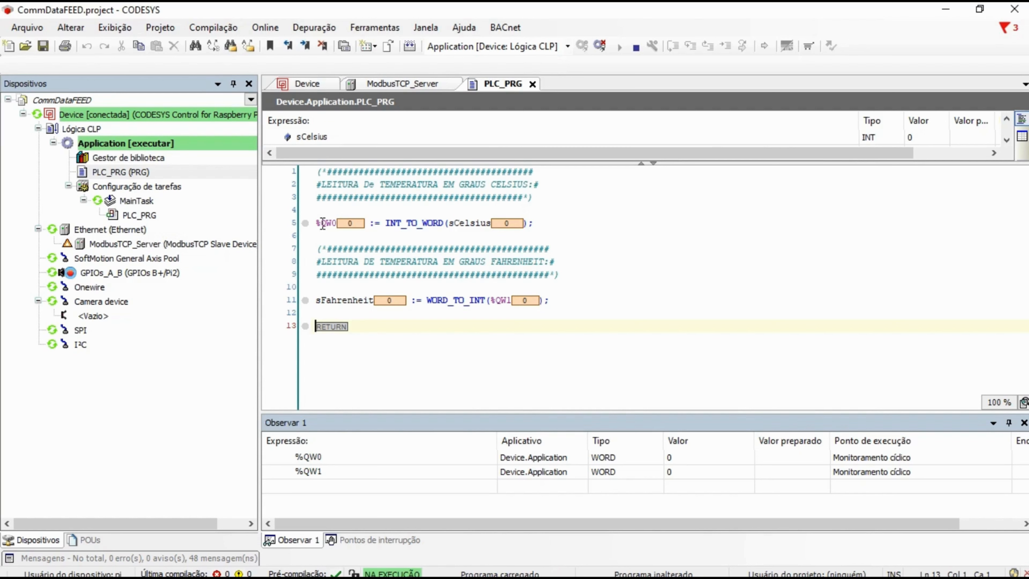
mouse_move(322, 223)
mouse_down()
mouse_move(335, 226)
mouse_move(321, 225)
mouse_up()
click(336, 225)
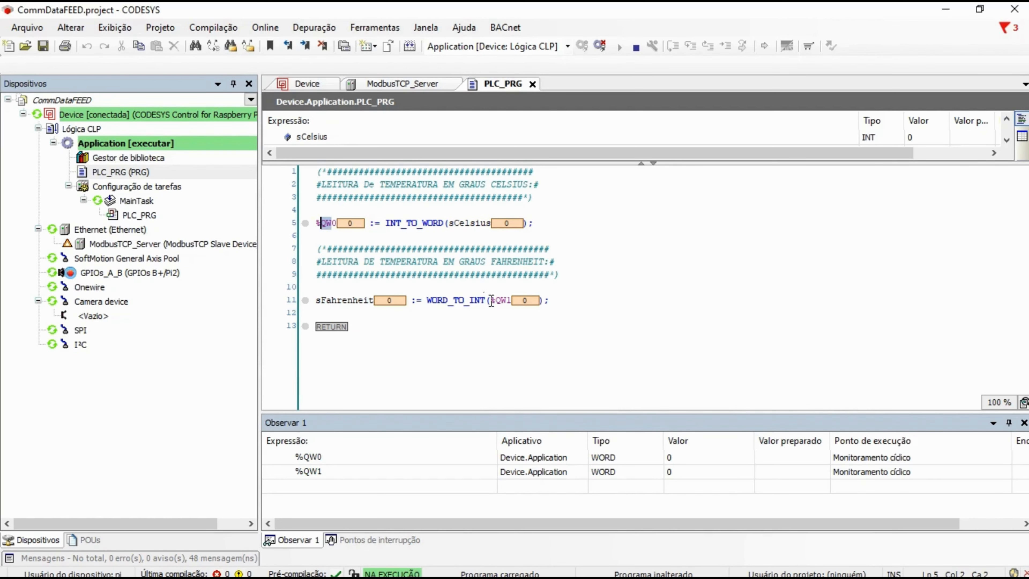
drag(495, 301, 511, 302)
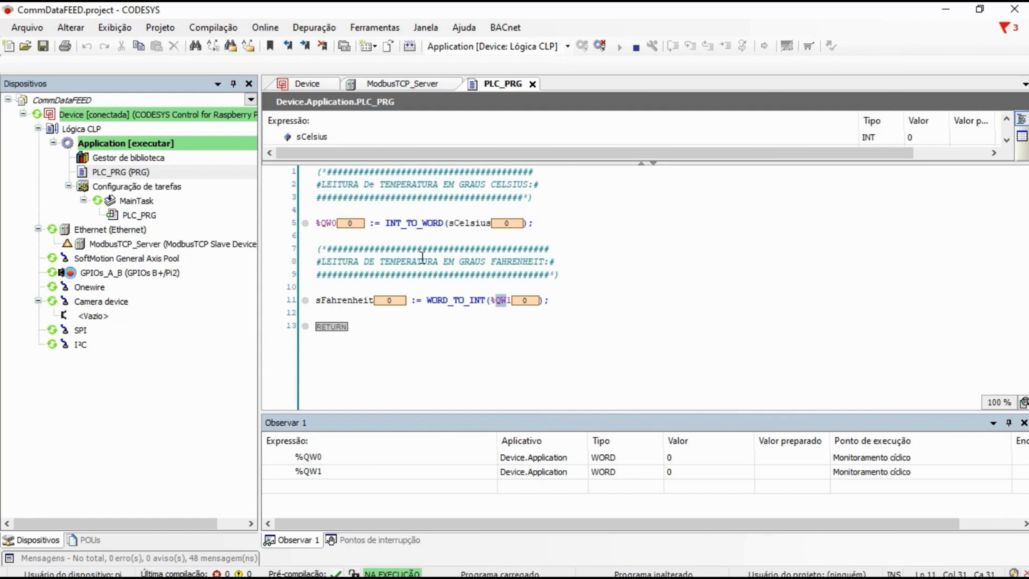
click(605, 221)
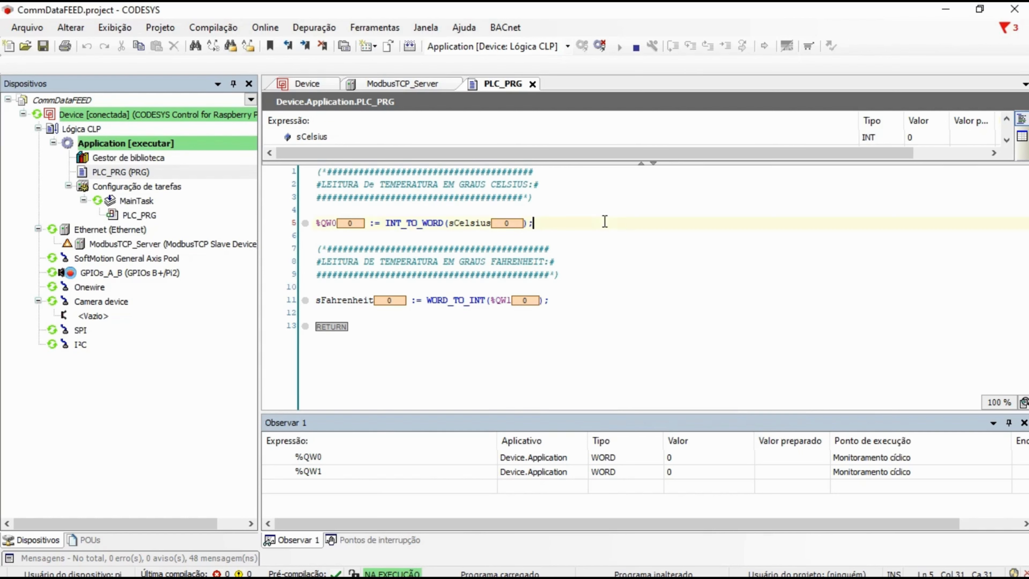
click(950, 14)
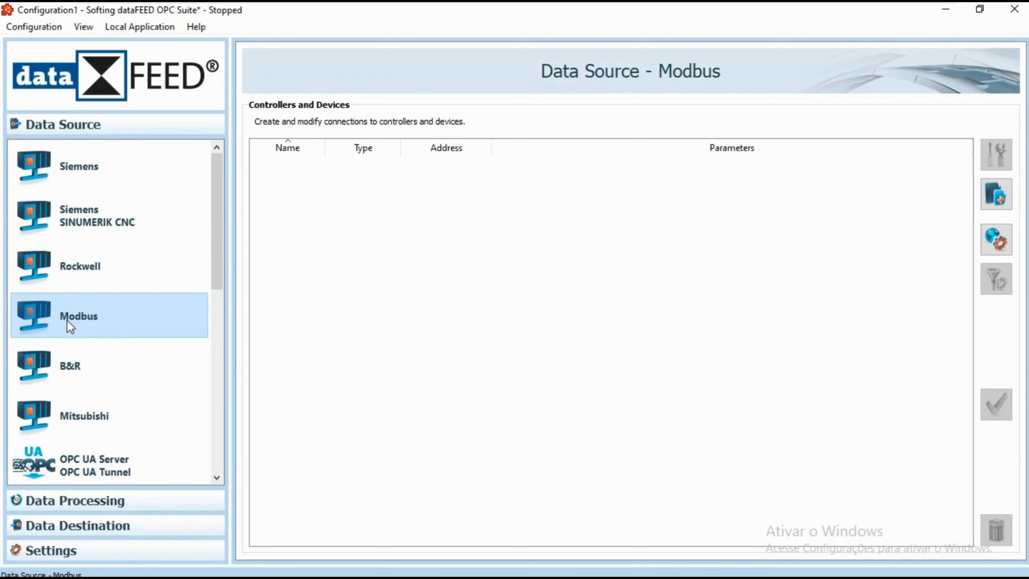
Start a new Modbus TCP device connection and name it Modbus_CoDeSys.
click(990, 194)
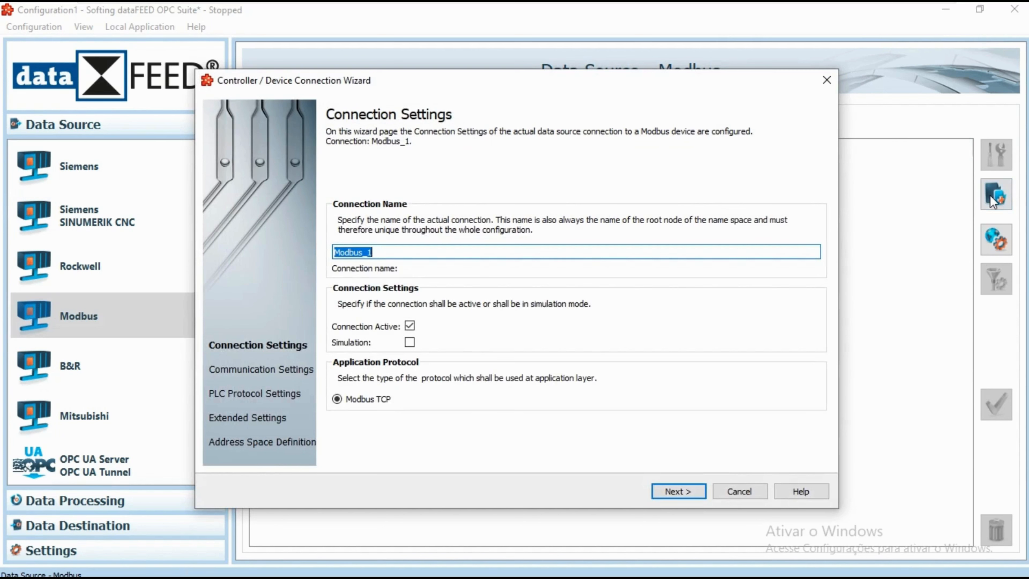
click(504, 252)
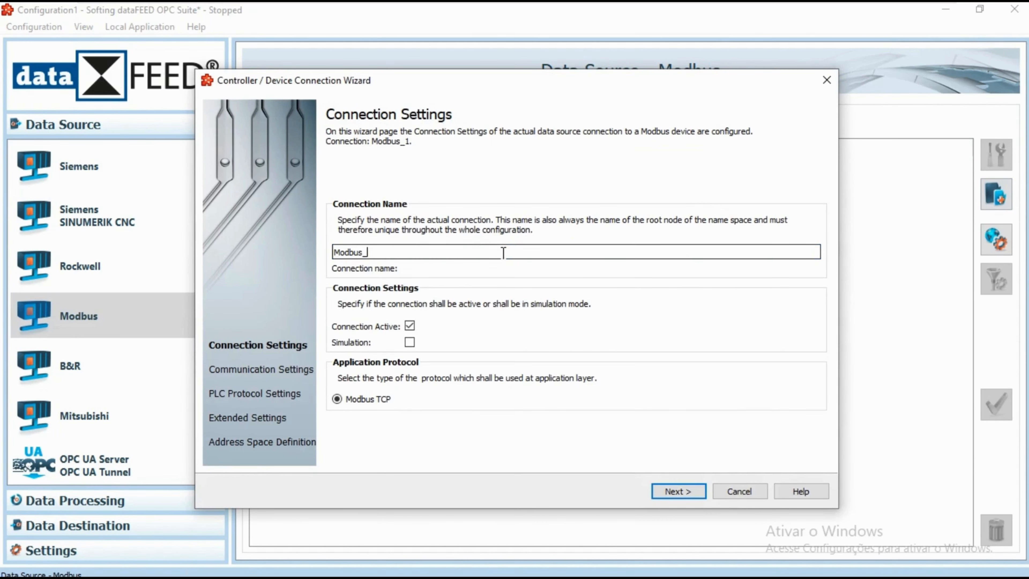
text(CoDeSys)
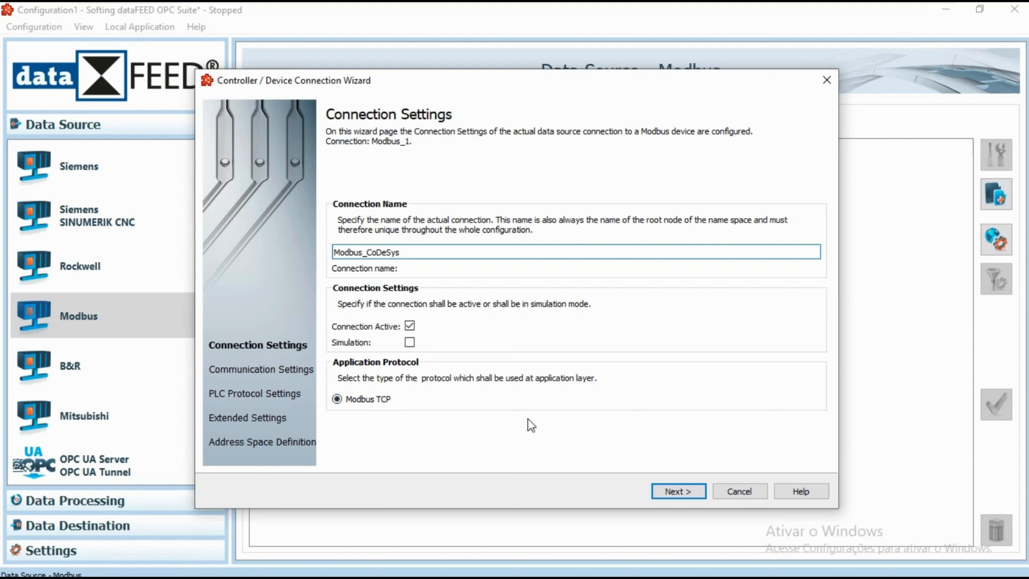
click(683, 492)
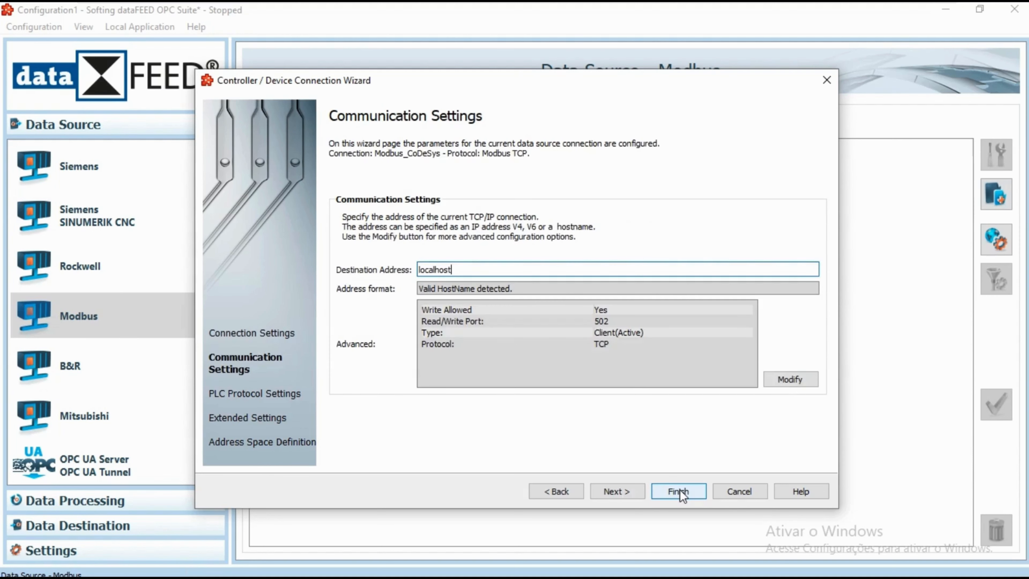
Set the connection's destination address to 192.168.0.1.
drag(510, 271, 367, 269)
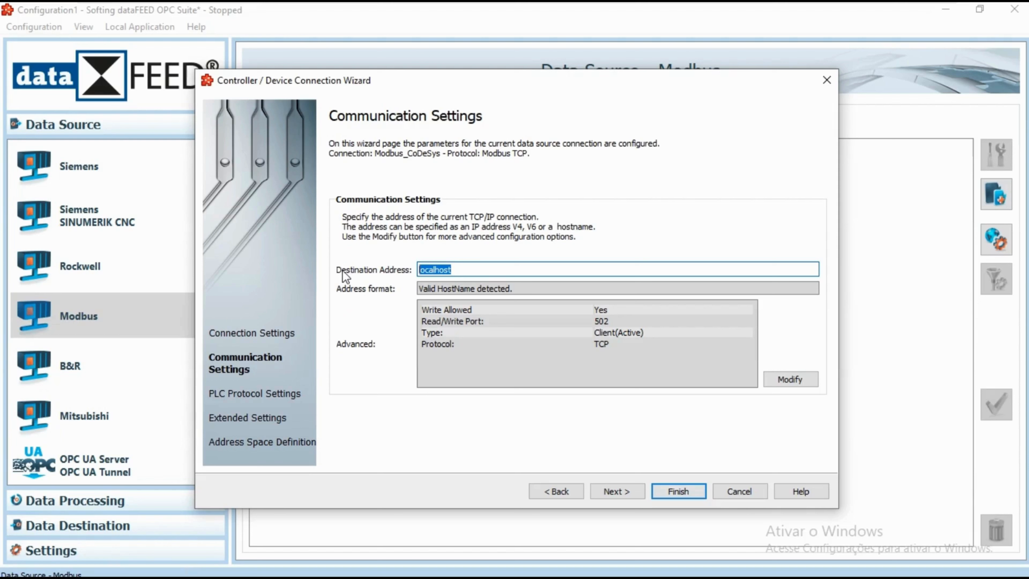
text(192.)
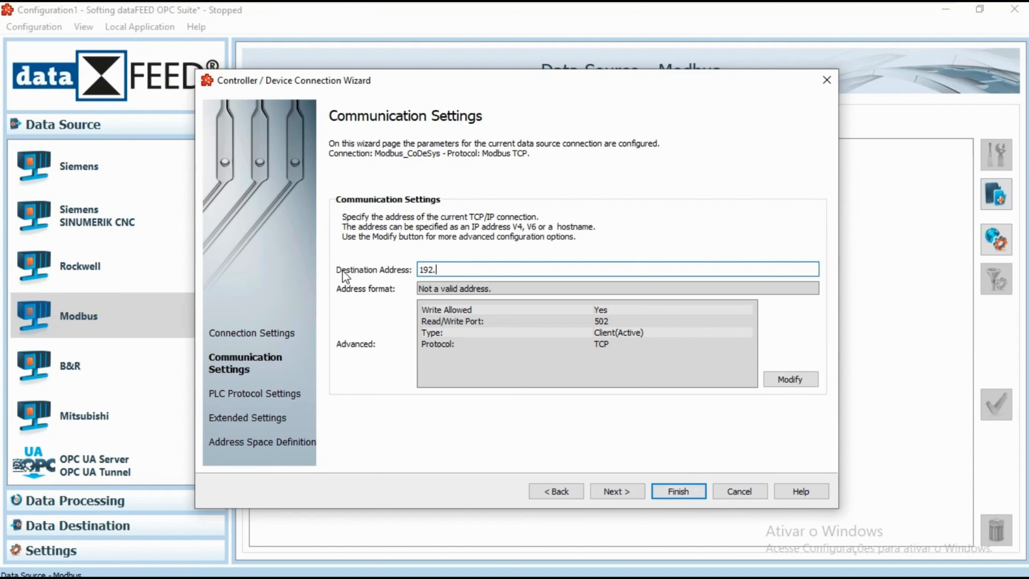
text(168.0.1)
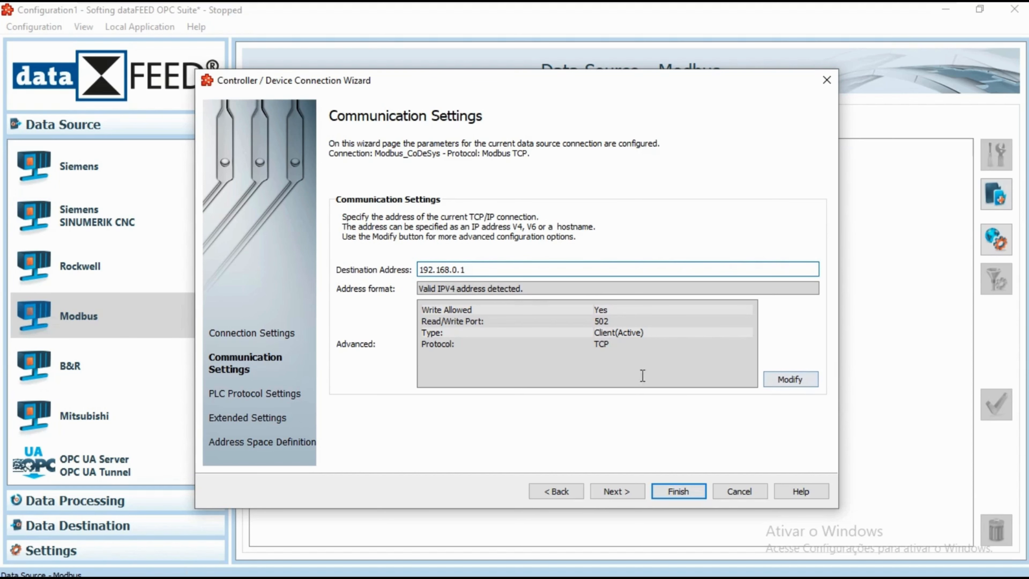
Inspect the advanced communication settings for write access, port, connection type and protocol.
click(784, 377)
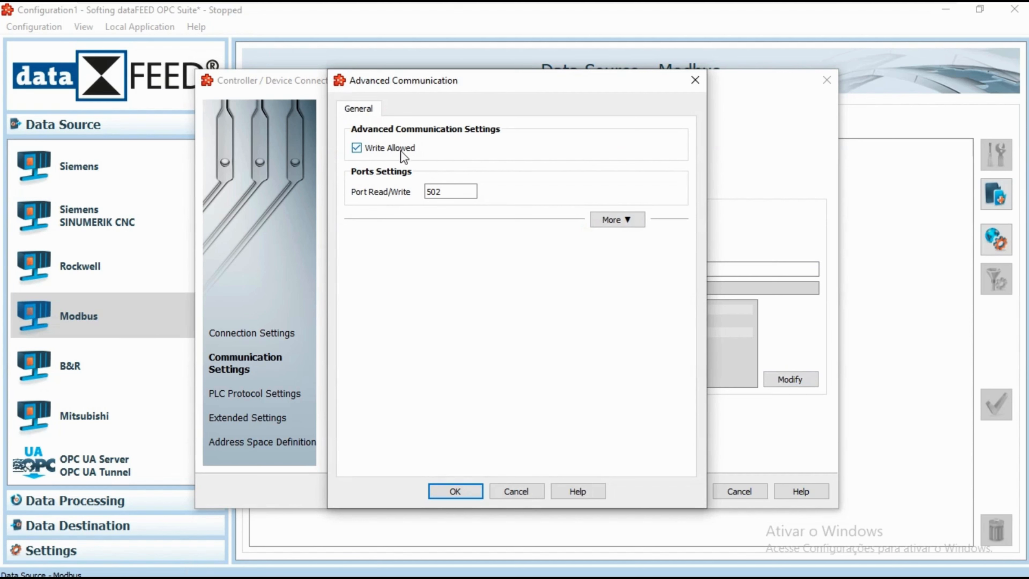
click(359, 150)
click(360, 149)
click(623, 221)
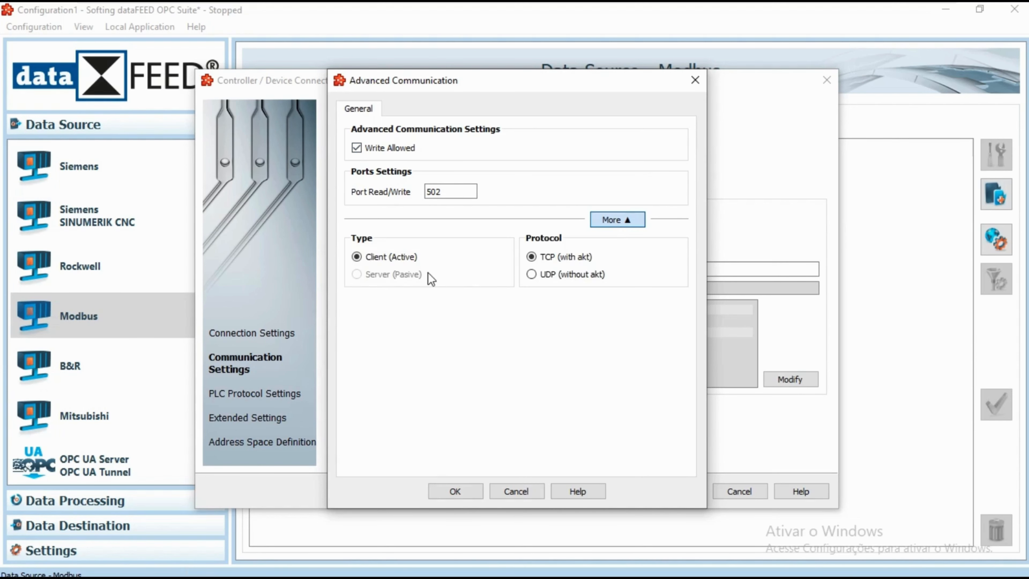
click(543, 277)
click(466, 488)
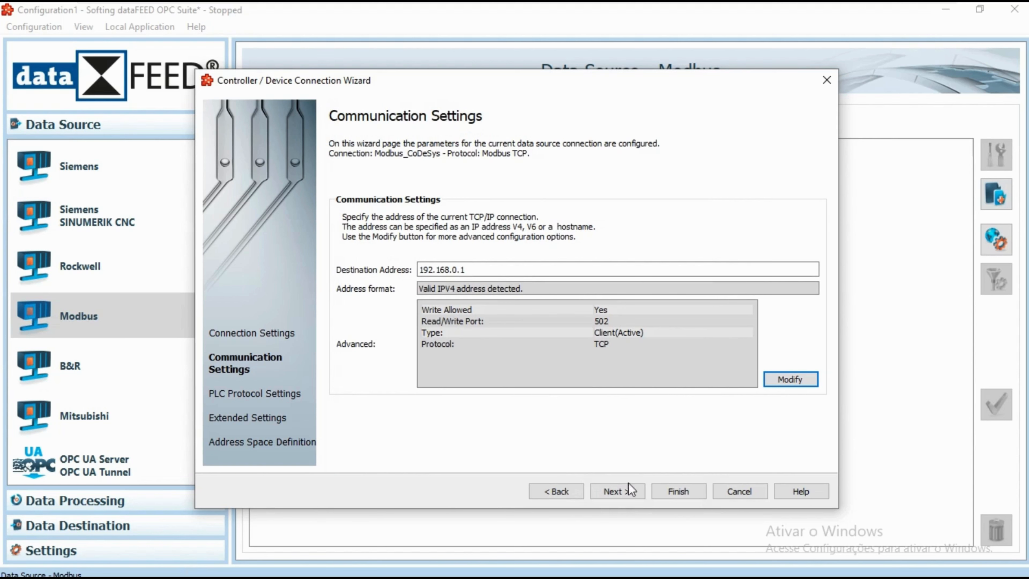
Accept the communication, PLC protocol and extended settings, test the connection to the PLC, and proceed to the address space definition.
click(618, 491)
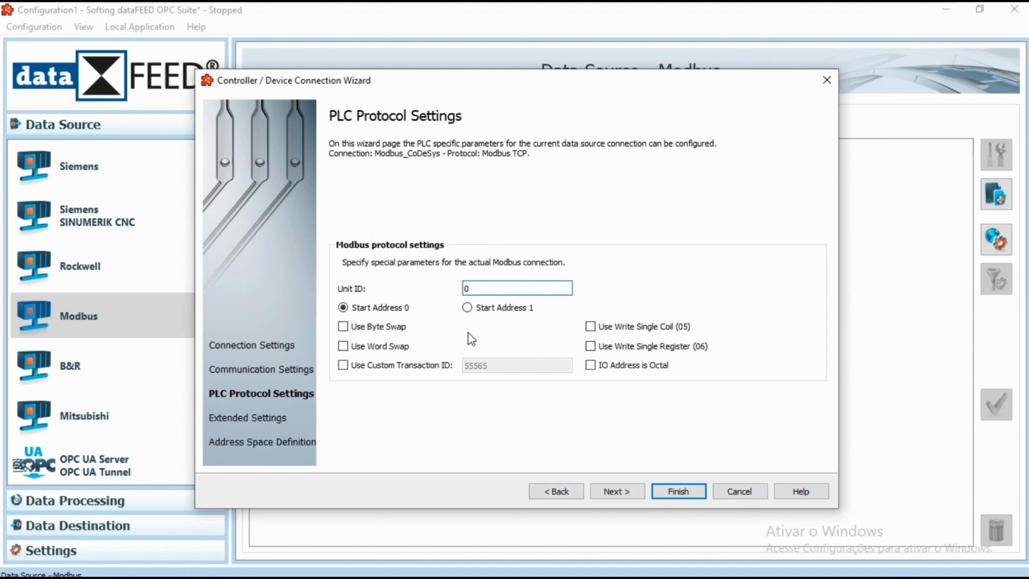
click(615, 492)
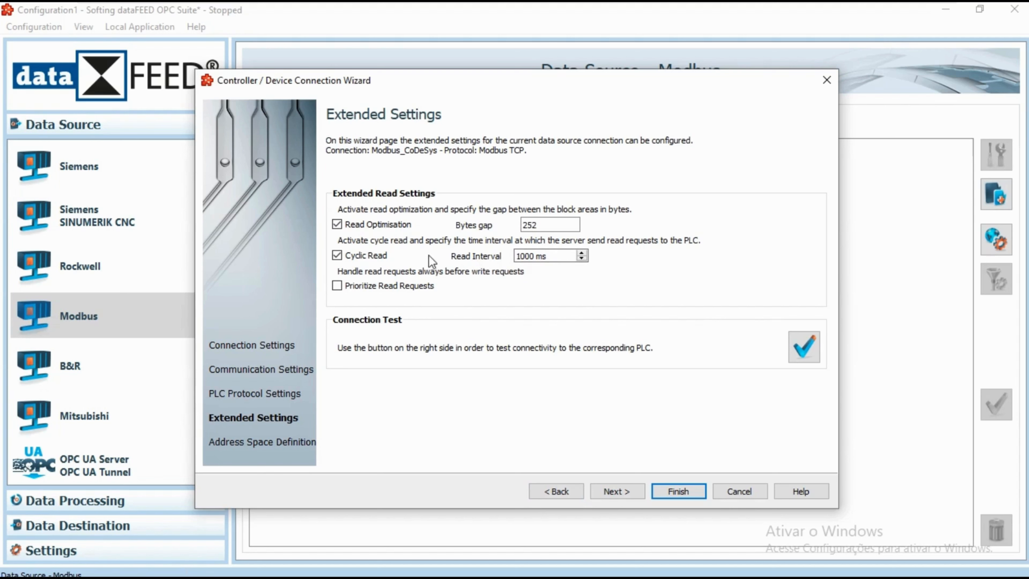
click(807, 354)
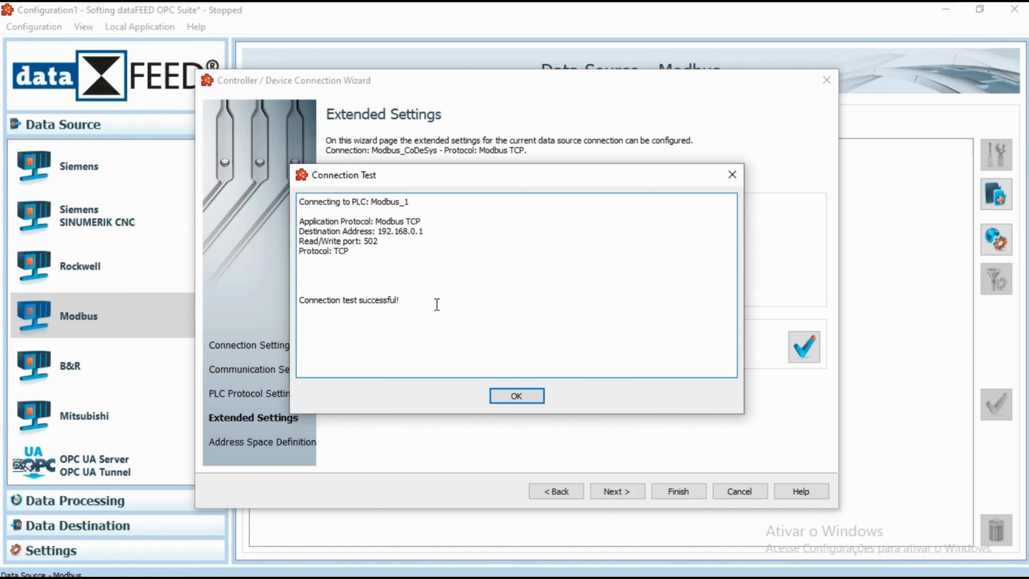
click(522, 395)
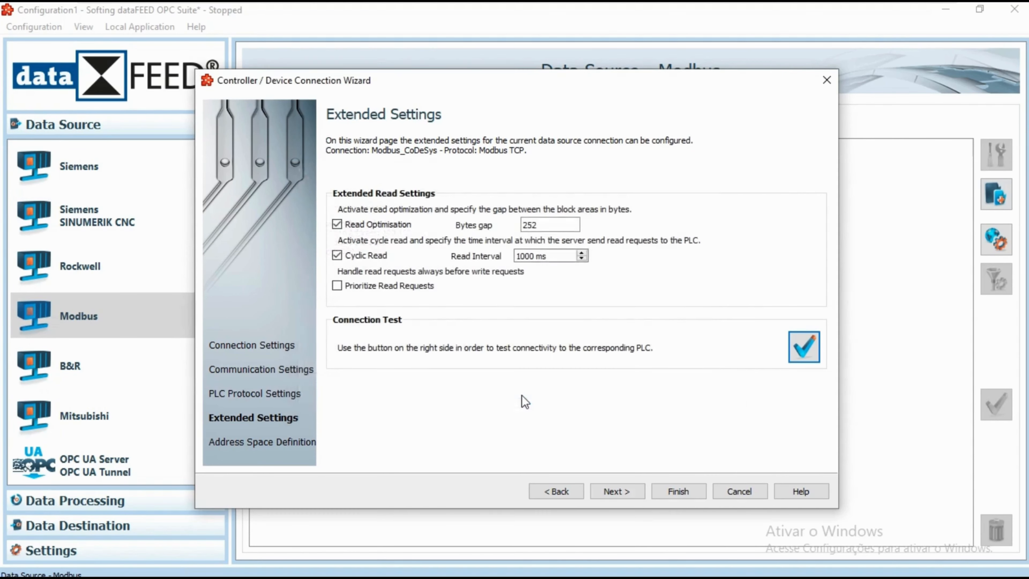
click(620, 489)
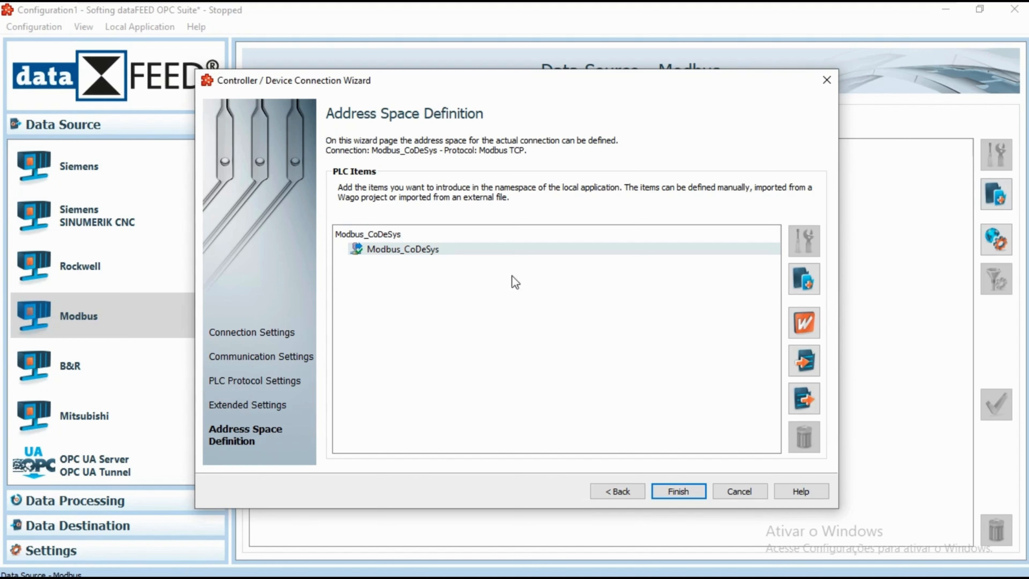
Decline the Wago project import and begin a new PLC item of type Tag named HR1 in the Modbus_CoDeSys address space.
click(798, 332)
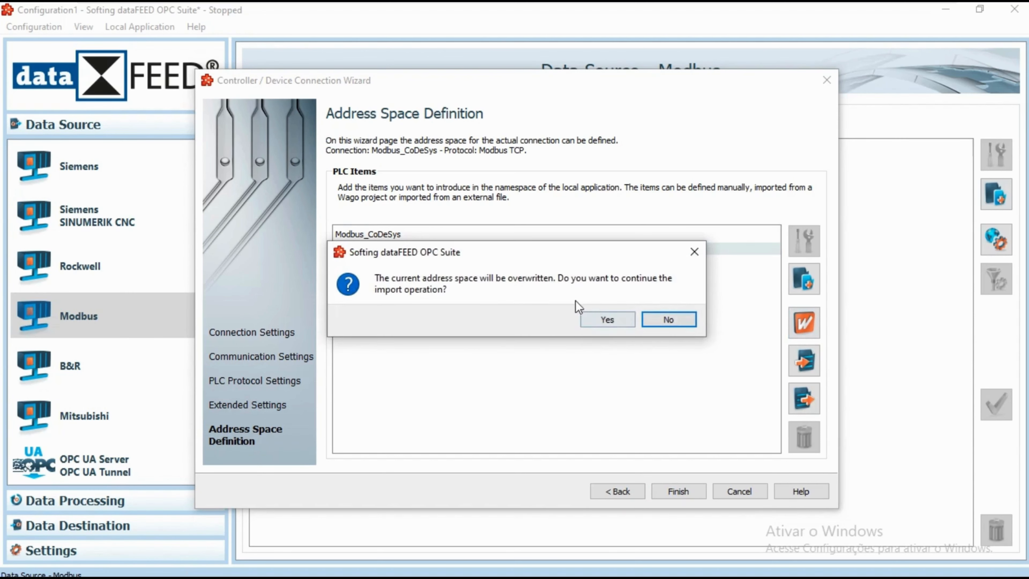
click(662, 320)
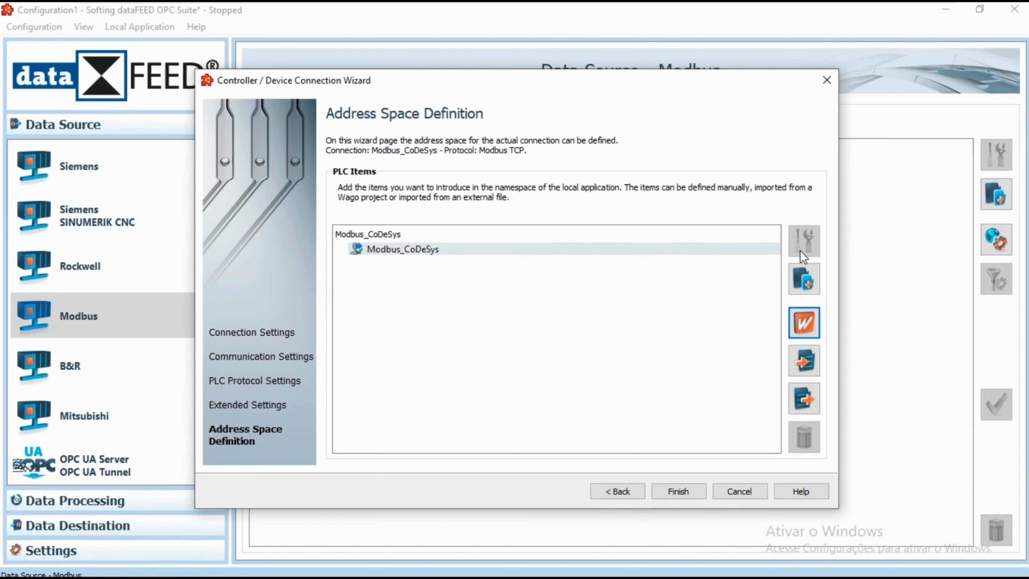
click(808, 278)
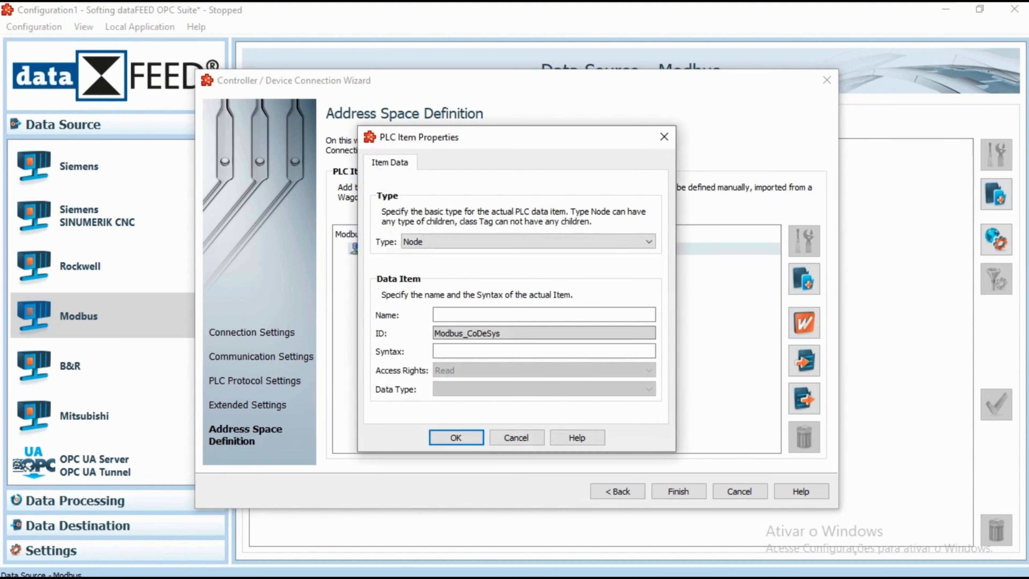
click(649, 242)
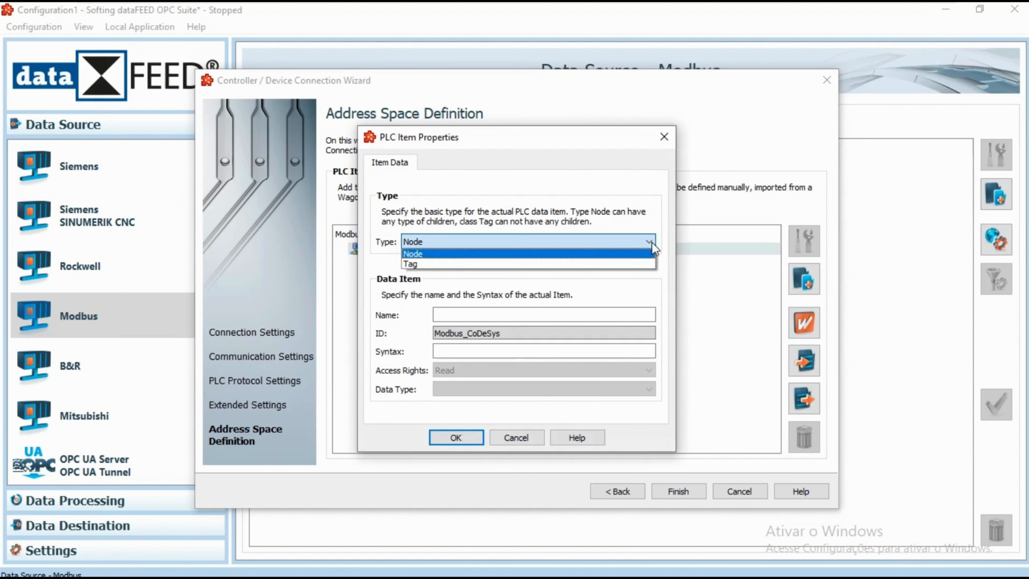
click(416, 266)
click(454, 315)
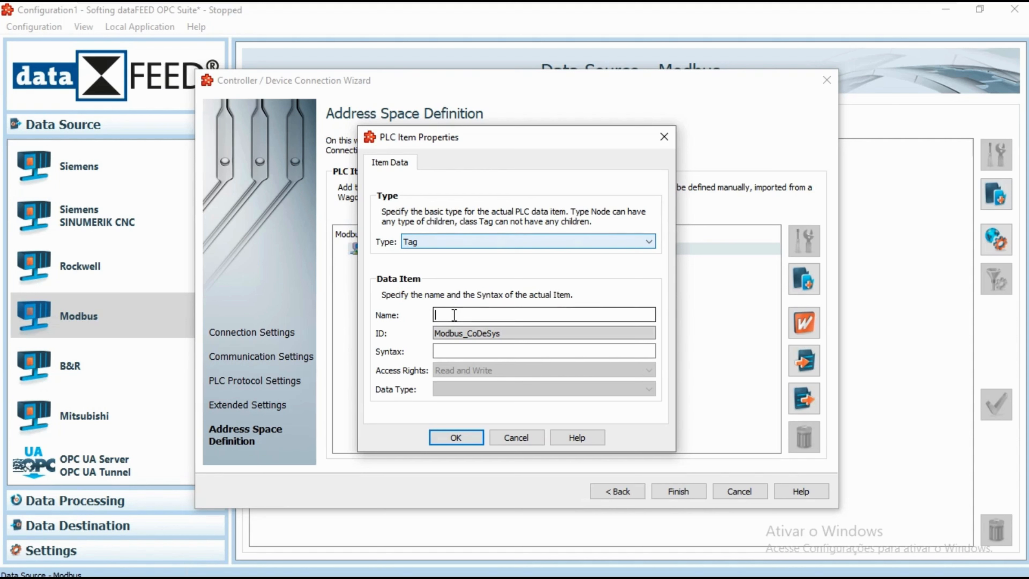
text(HR1)
click(460, 352)
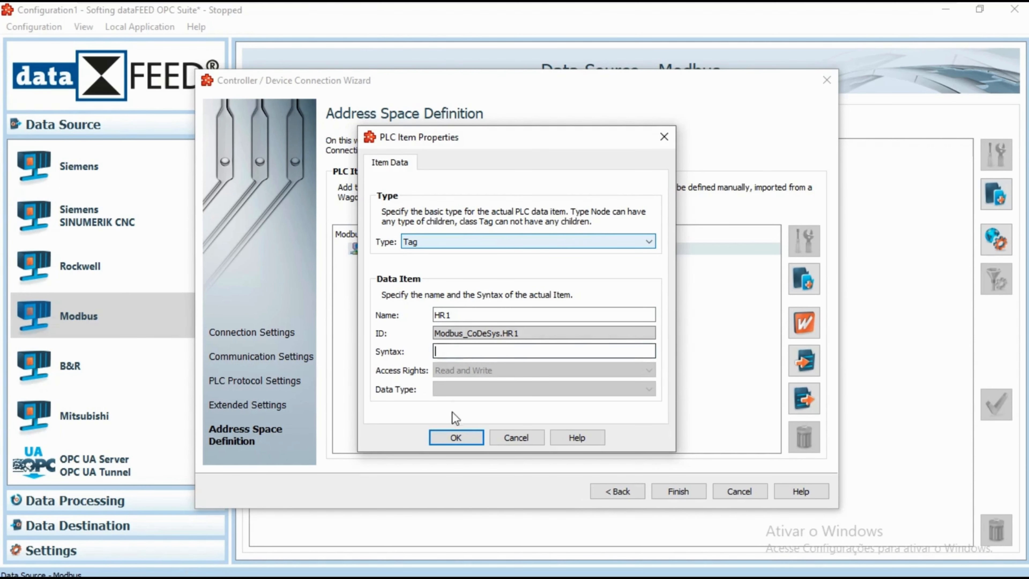
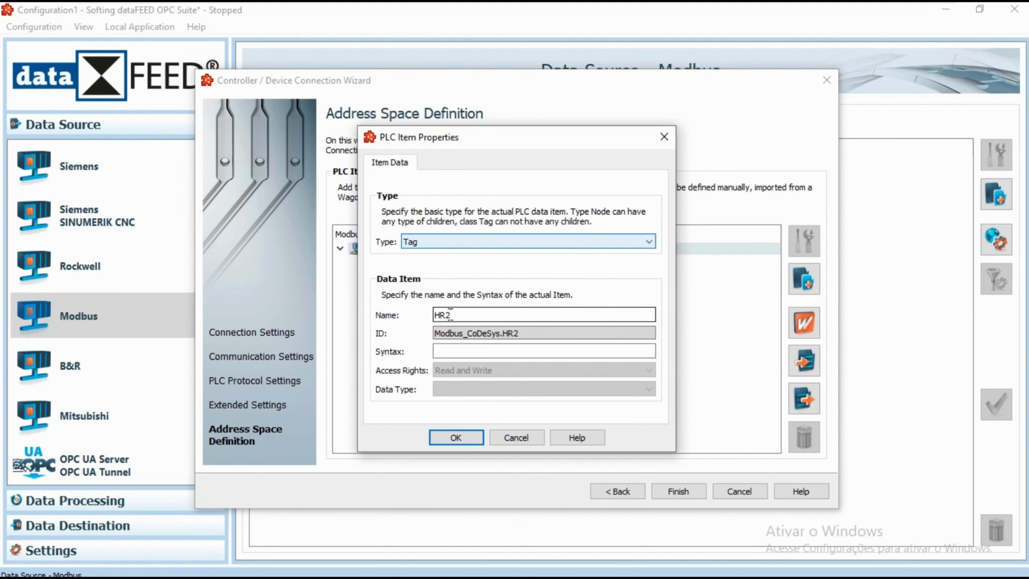
Give the HR2 tag the syntax HRI11 and add it to the Modbus_CoDeSys address space.
click(514, 348)
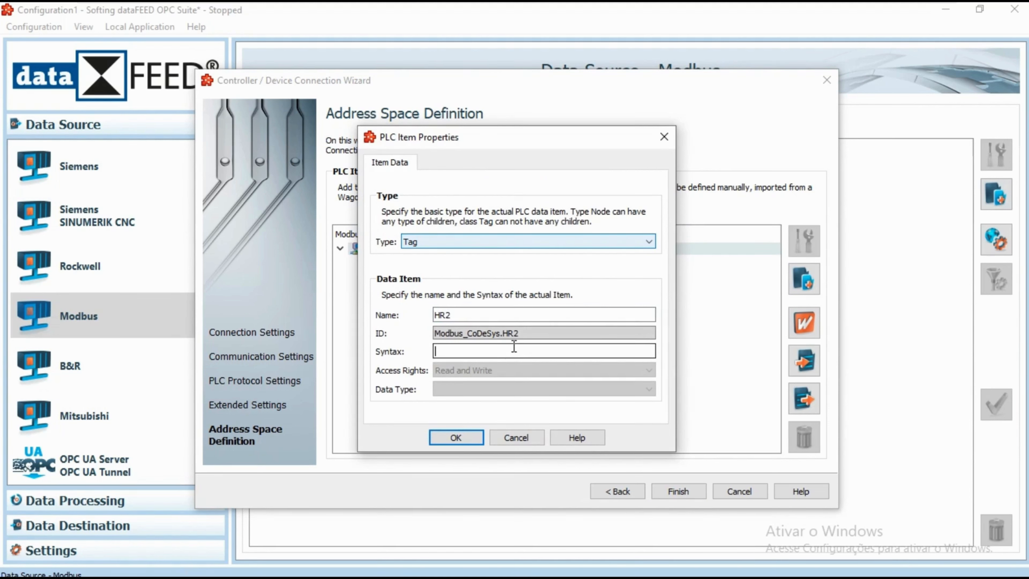
text(HRI11)
click(463, 438)
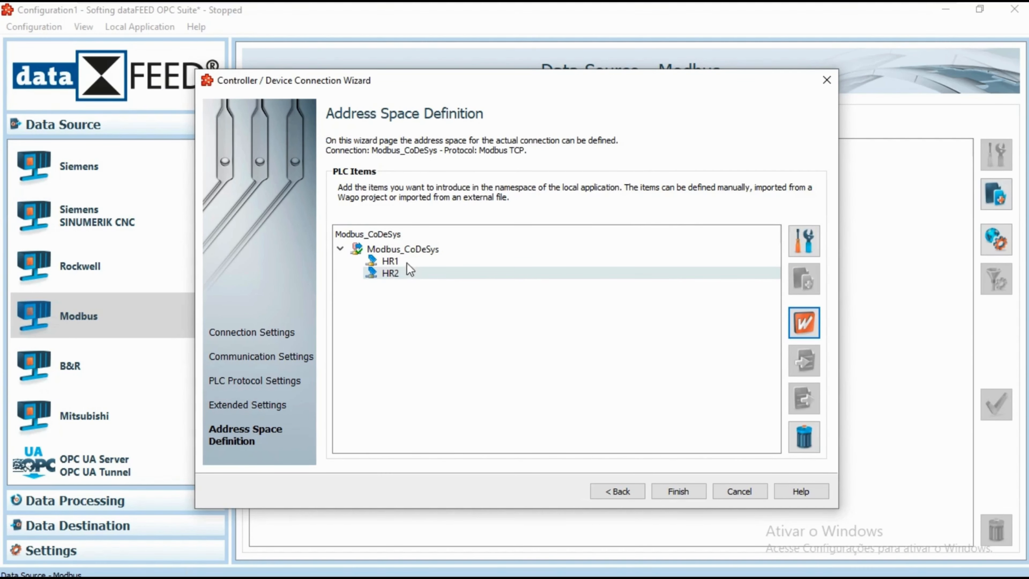
Finish the connection wizard and select the Modbus_CoDeSys connection in the device list.
click(405, 250)
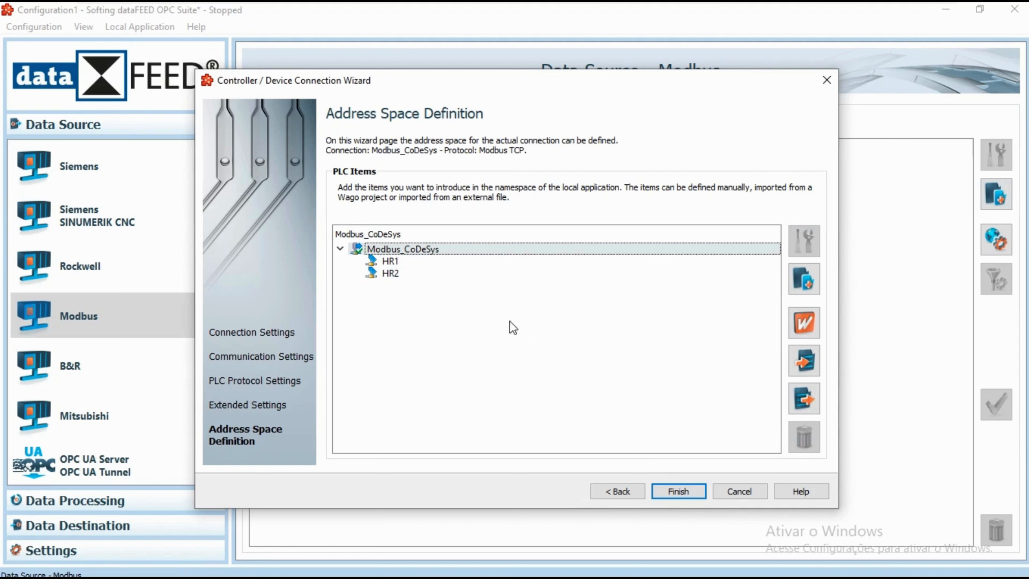
click(674, 492)
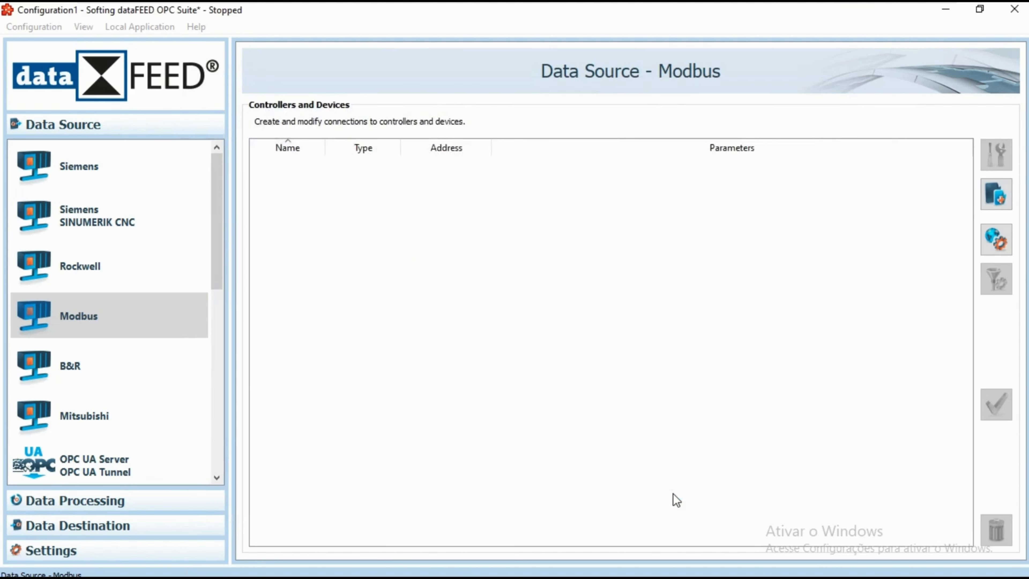
click(400, 169)
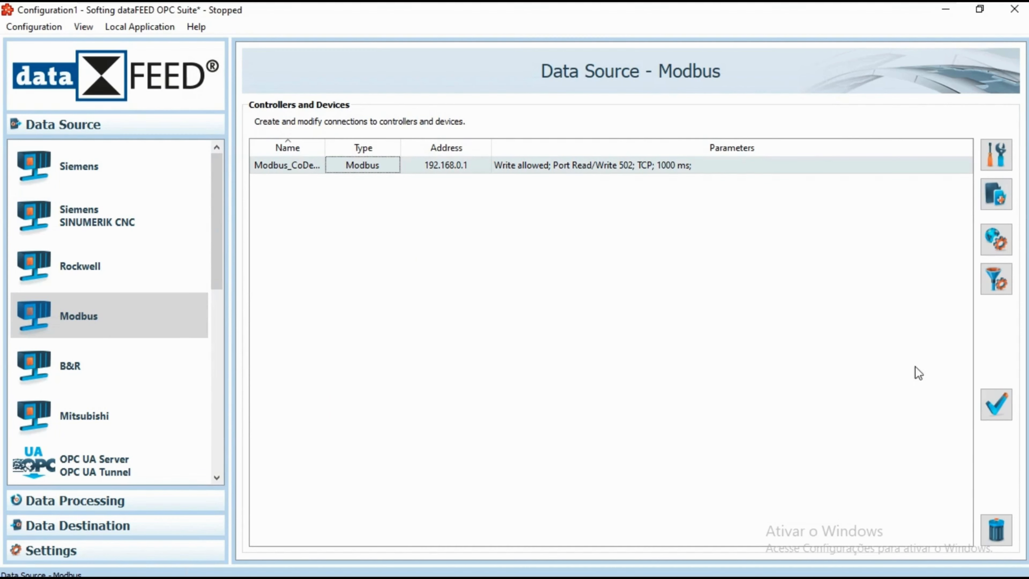
Test the connection to the Modbus_CoDeSys controller and dismiss the test report.
click(988, 400)
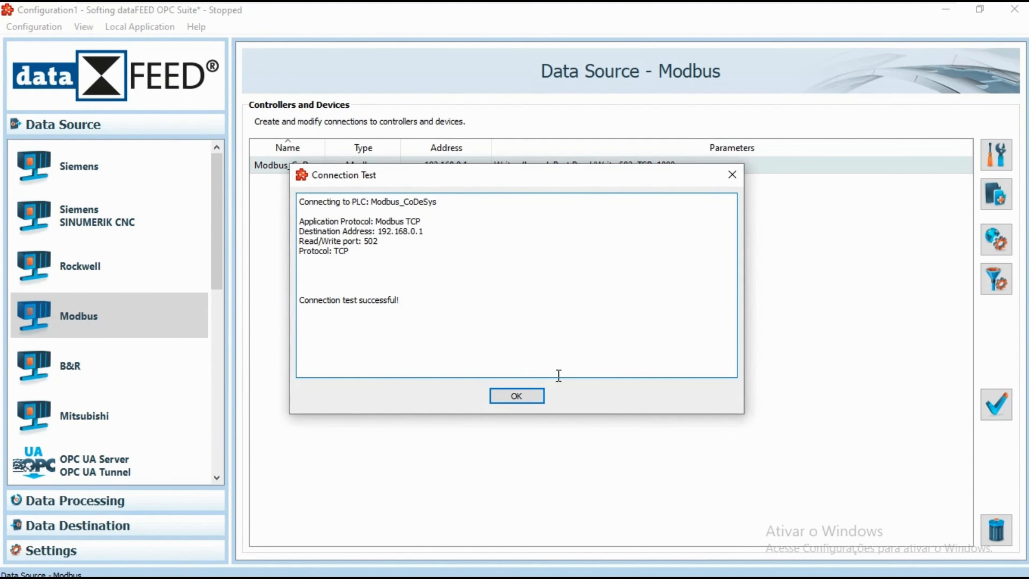
click(514, 396)
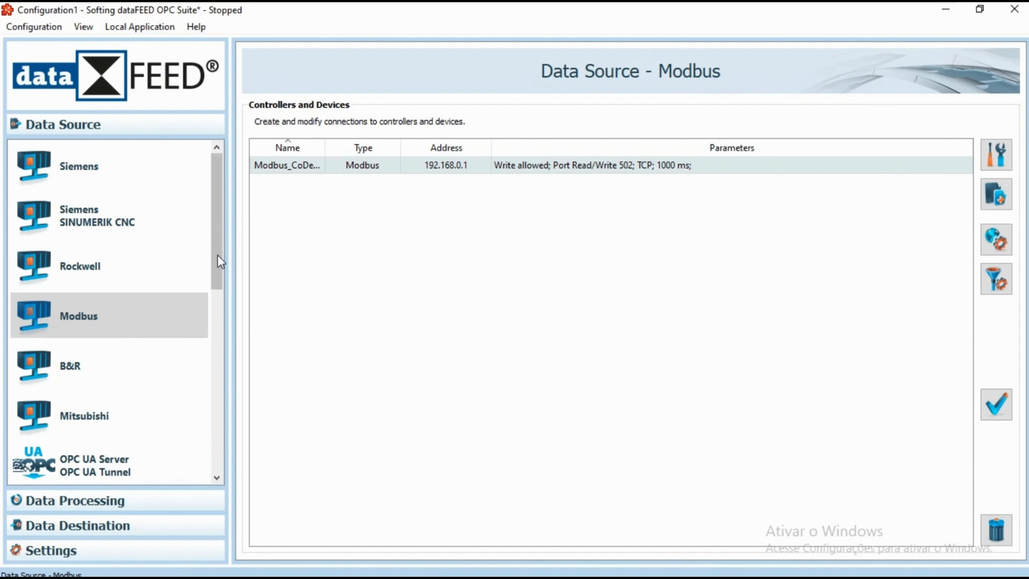
mouse_move(216, 257)
mouse_down()
mouse_move(218, 281)
mouse_move(218, 243)
mouse_up()
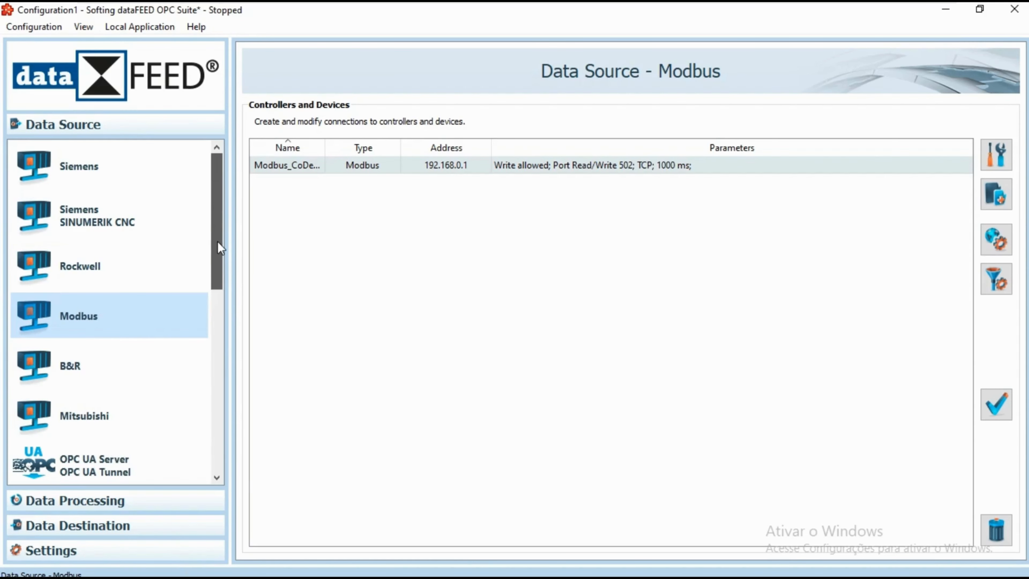
Examine the Exchange data processing settings and the PLC connections offered there as source items.
click(91, 504)
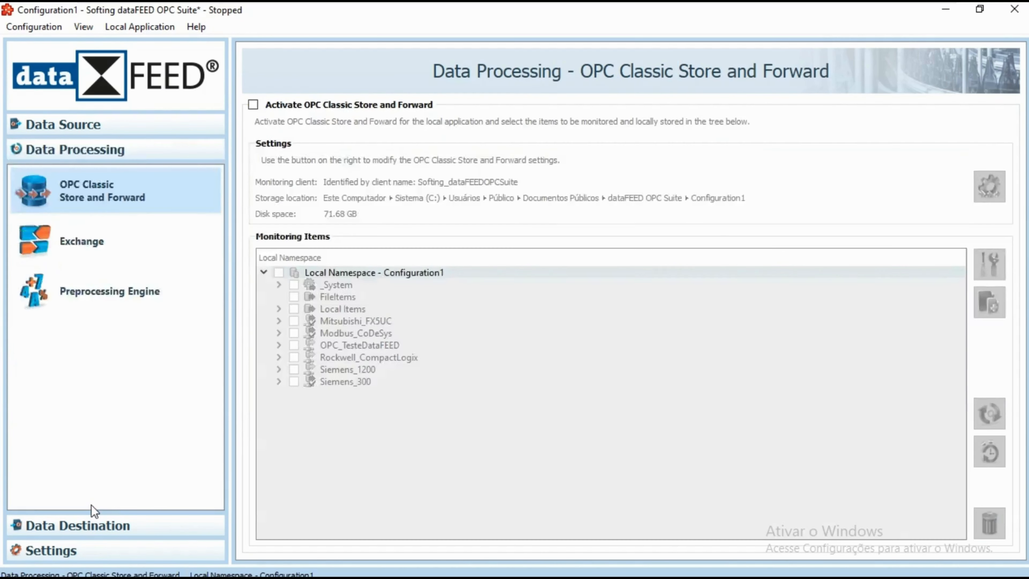
click(94, 242)
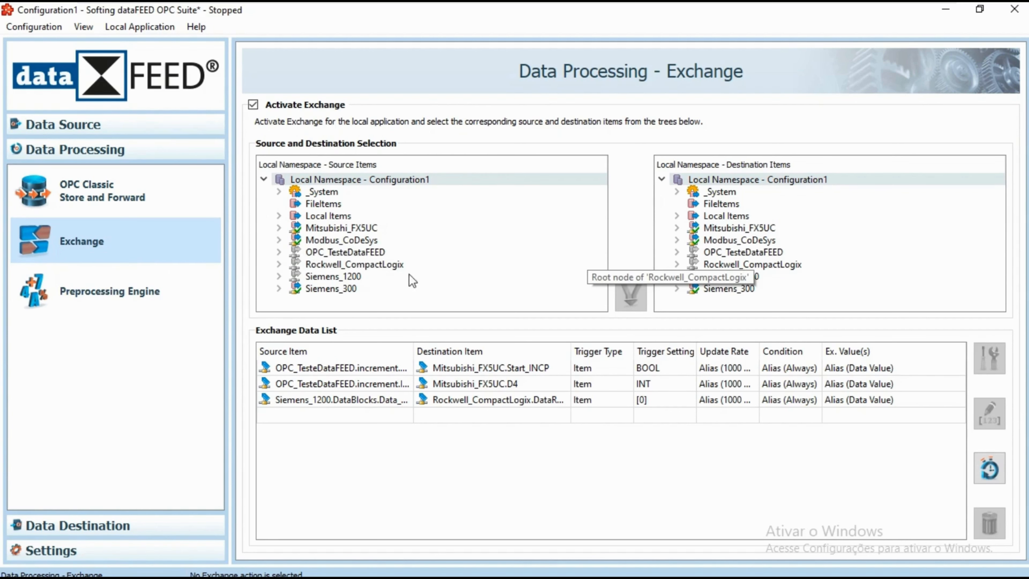
click(368, 228)
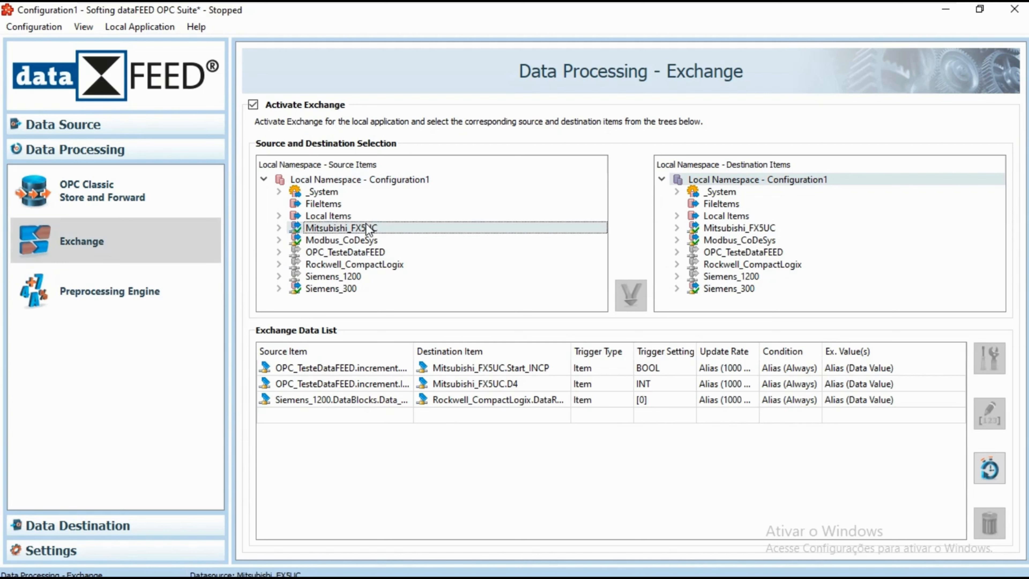
click(373, 255)
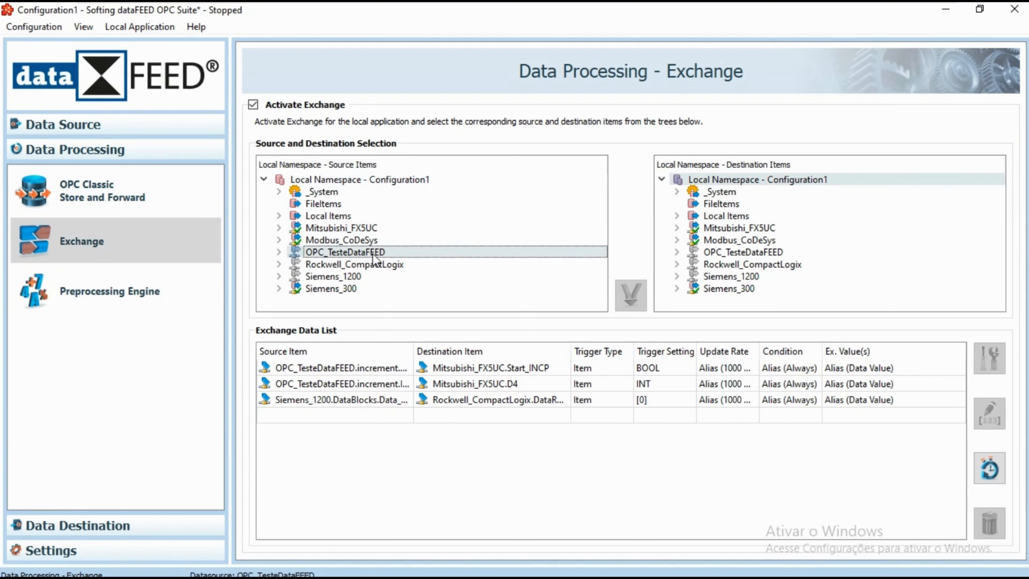
click(361, 268)
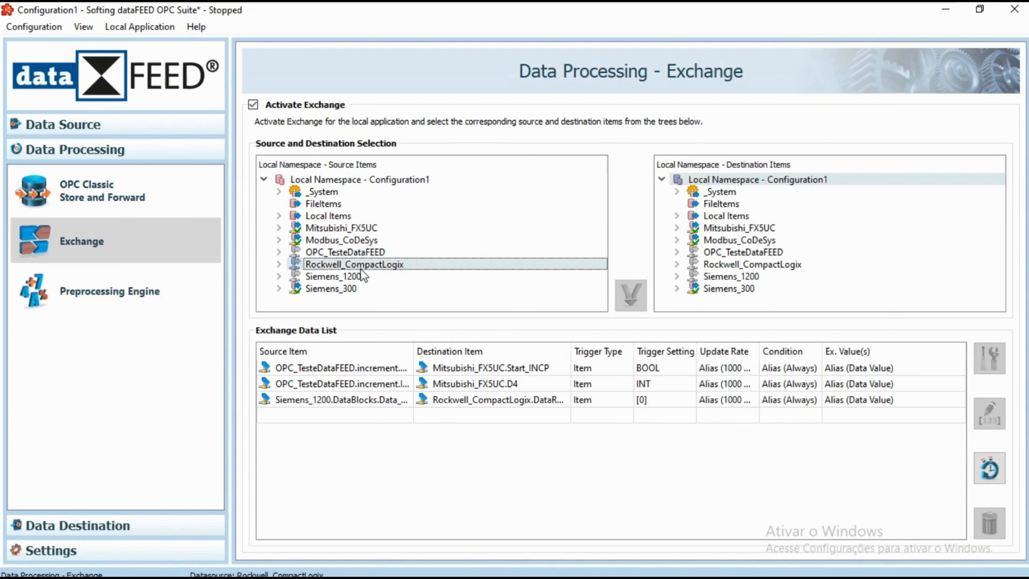
click(342, 277)
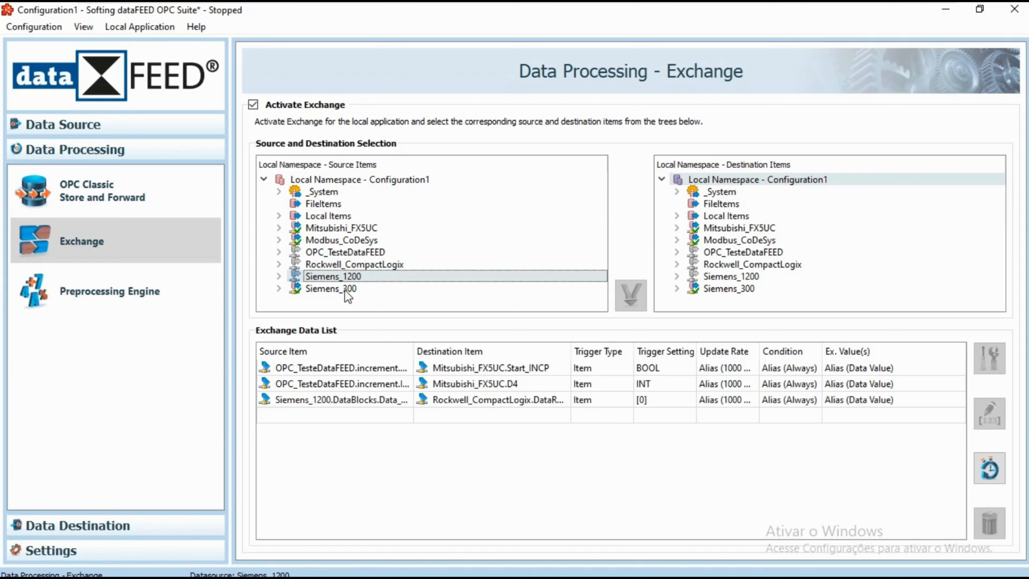
click(345, 290)
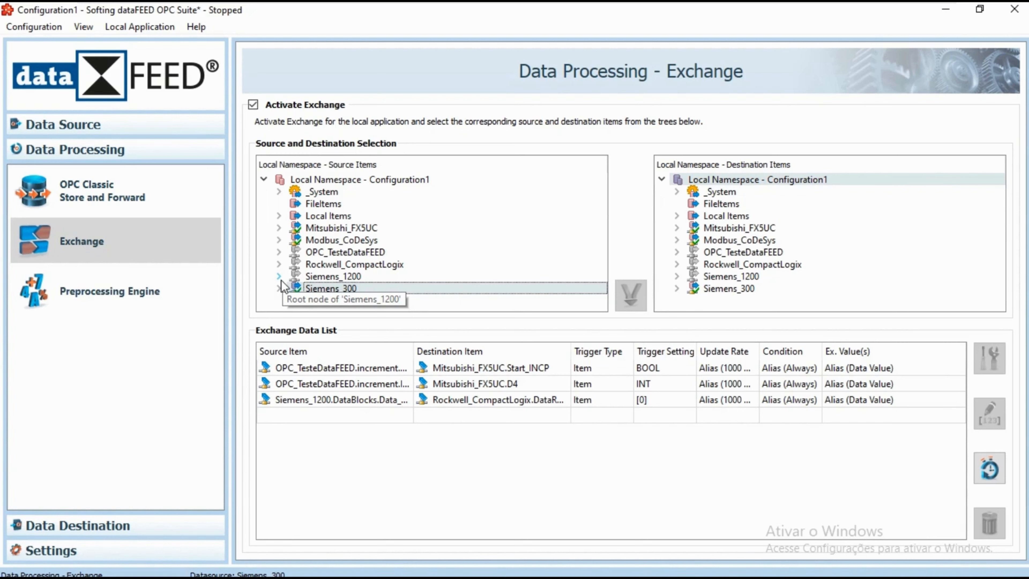
Activate the Preprocessing Engine and set the new action's operation type to Mathematical Functions.
click(104, 300)
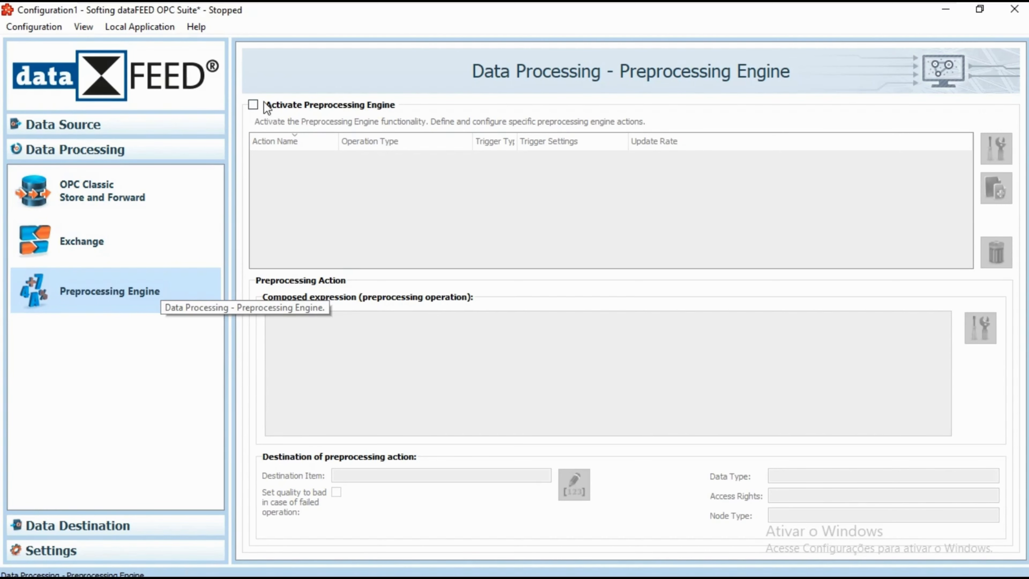
click(253, 105)
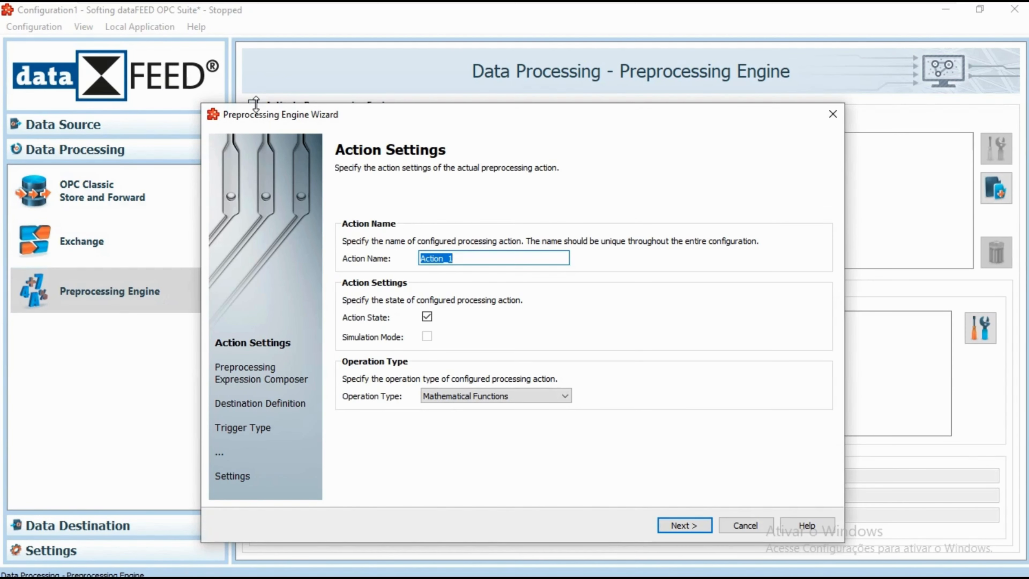
click(466, 257)
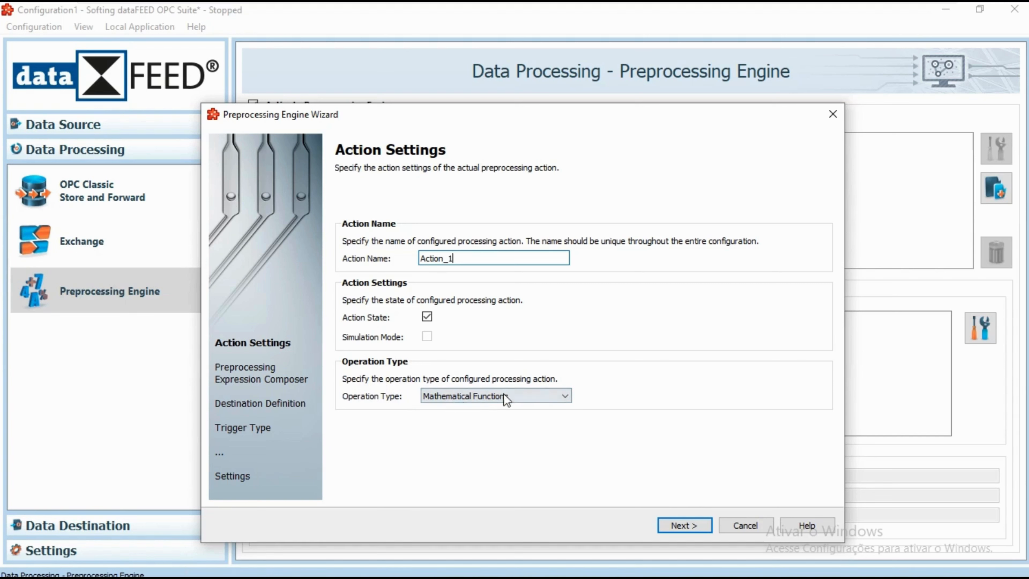
click(564, 396)
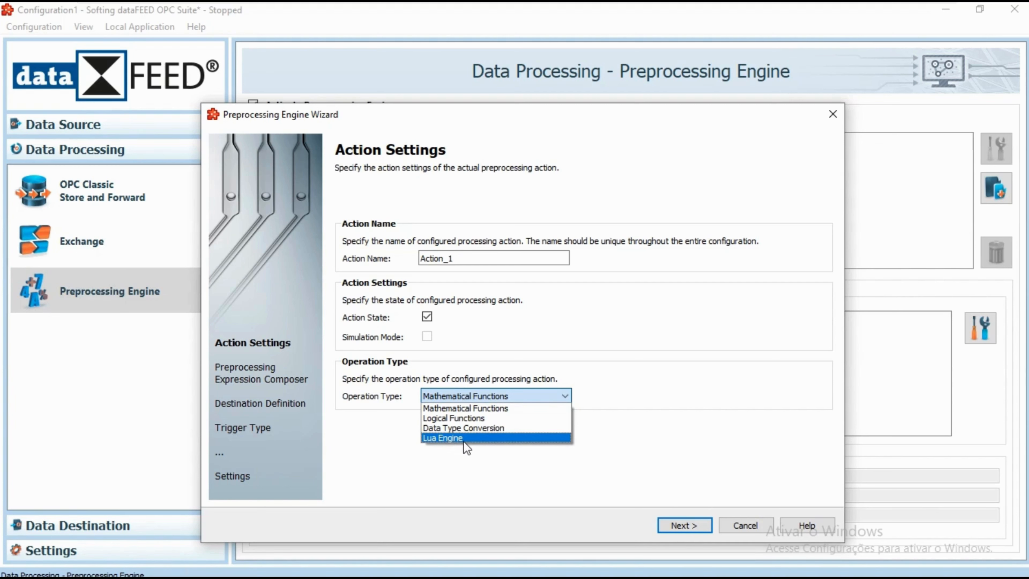
click(466, 408)
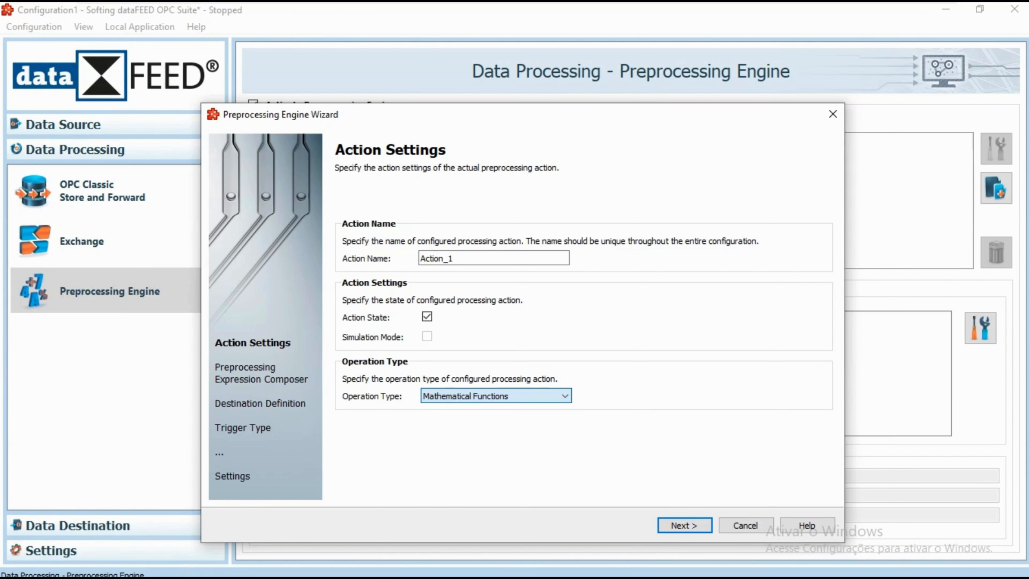
Name the preprocessing action Temperature_Conversion and proceed to the expression composer.
click(478, 260)
key(Delete)
key(Delete)
key(Delete)
key(Delete)
key(Delete)
key(Delete)
key(Delete)
key(Delete)
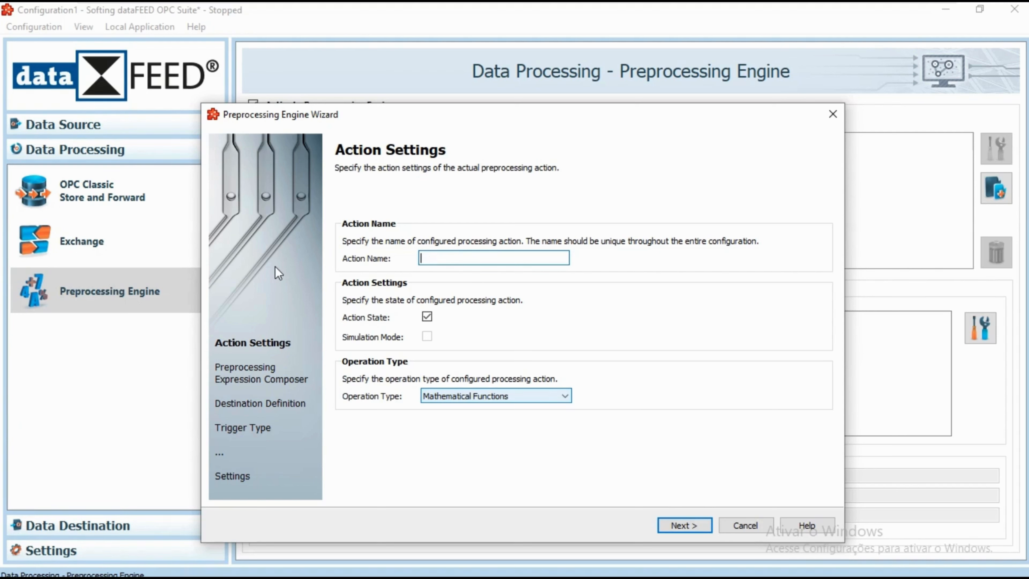
text(Temperature_Conversion)
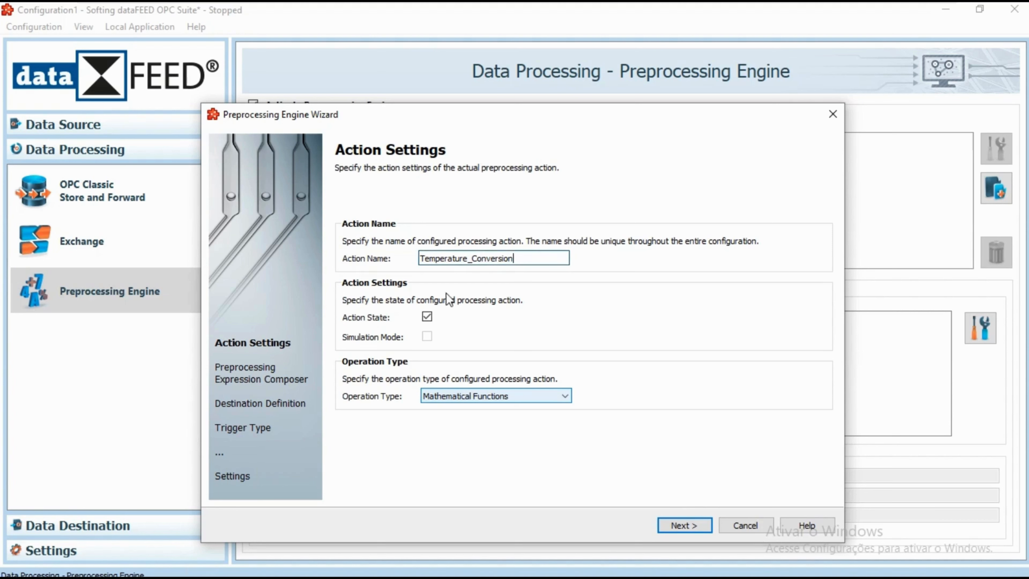
click(681, 529)
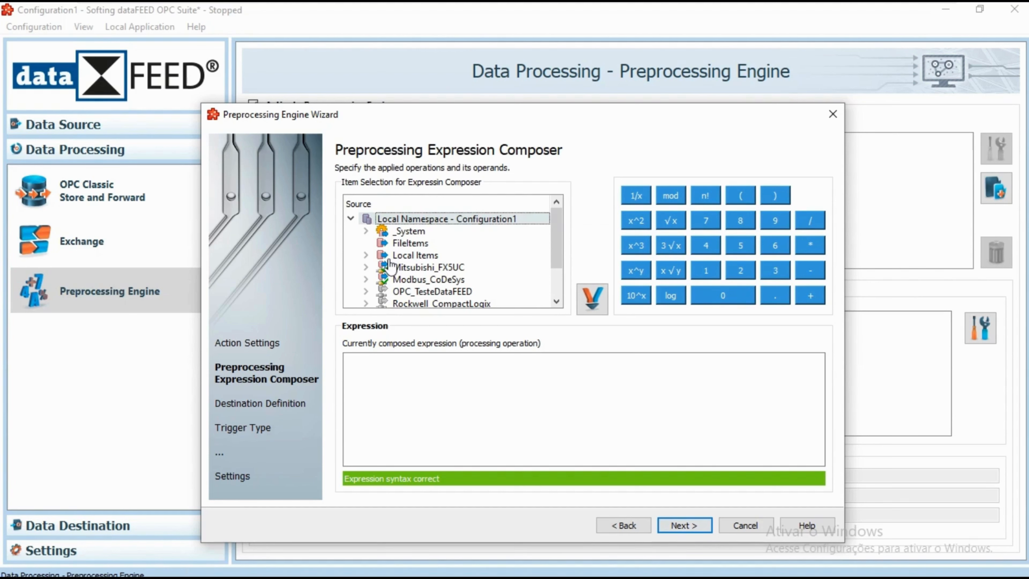
Begin the expression with an opening parenthesis and a multiplication sign, and insert the Modbus_CoDeSys HR1 value as its operand.
drag(558, 238, 558, 235)
click(398, 371)
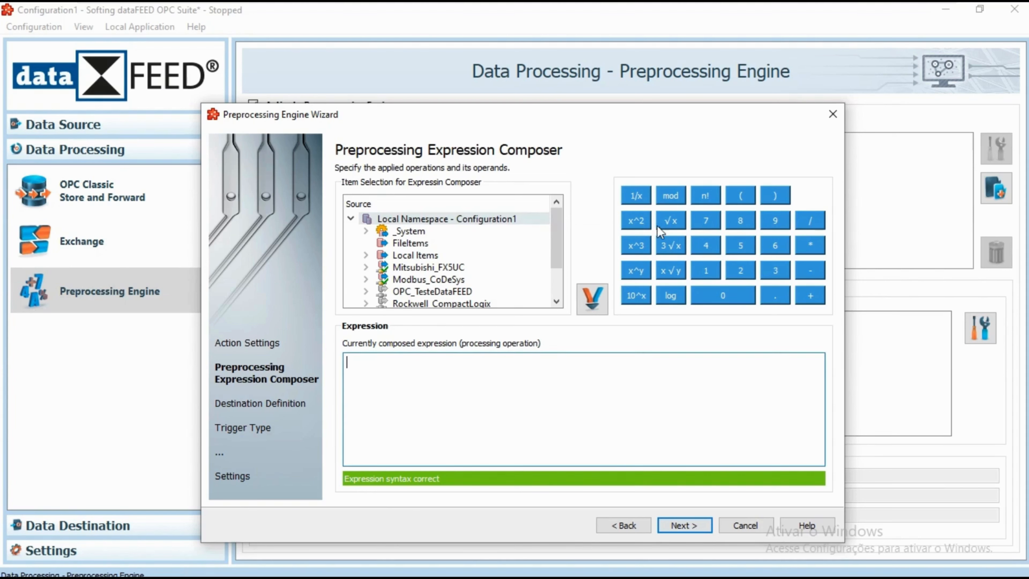
text(()
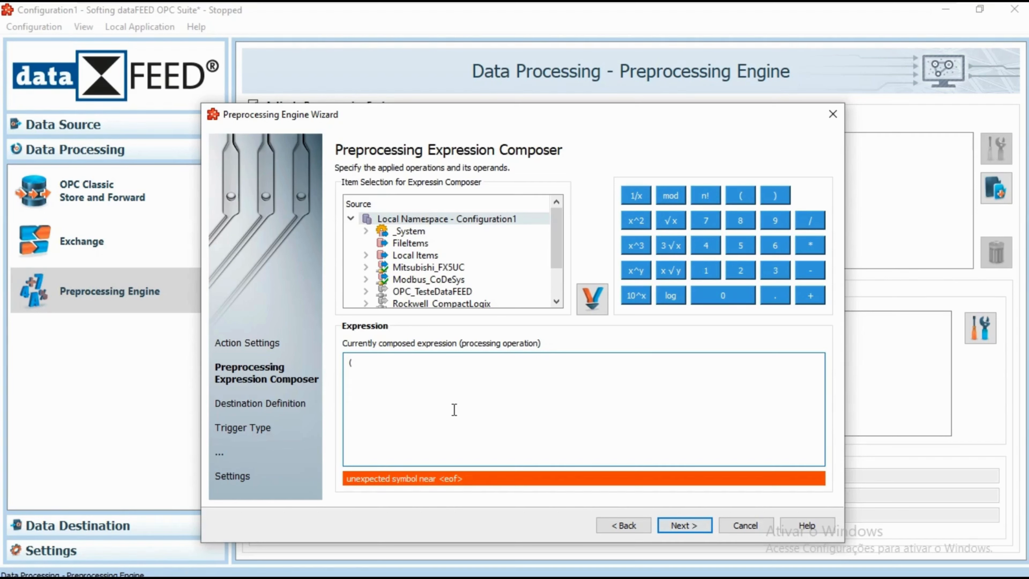
text(*)
click(366, 280)
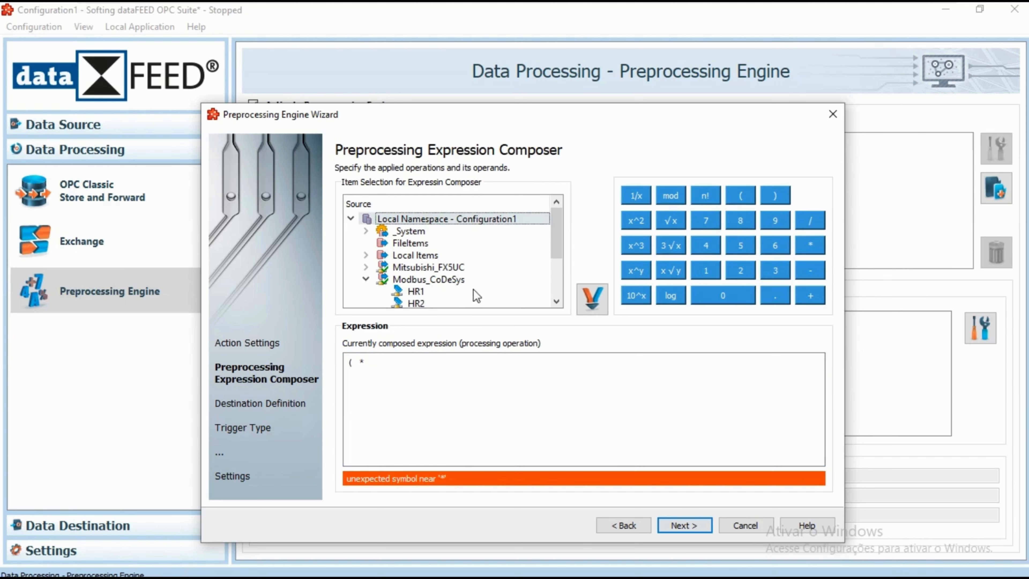
click(397, 292)
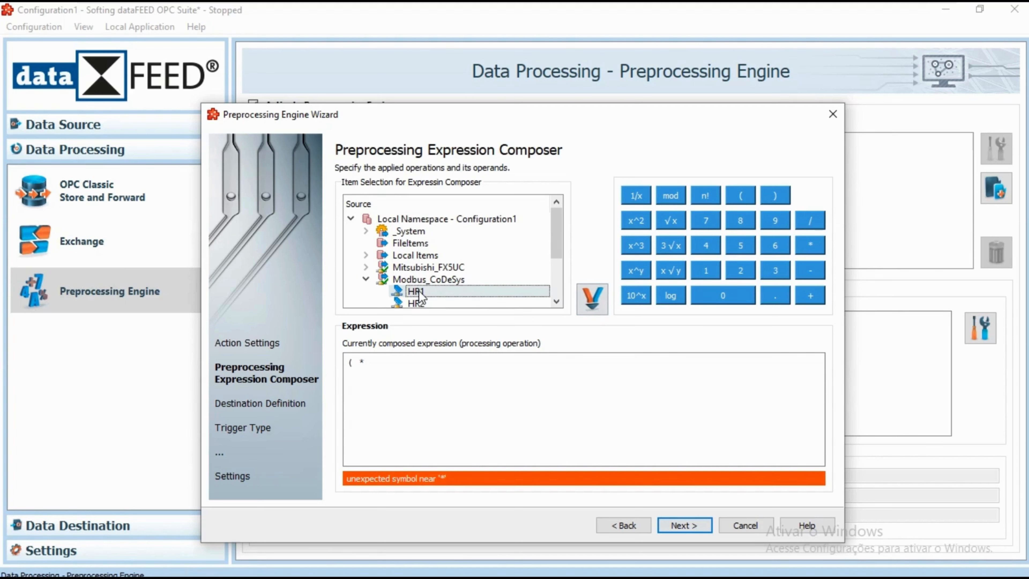
click(594, 299)
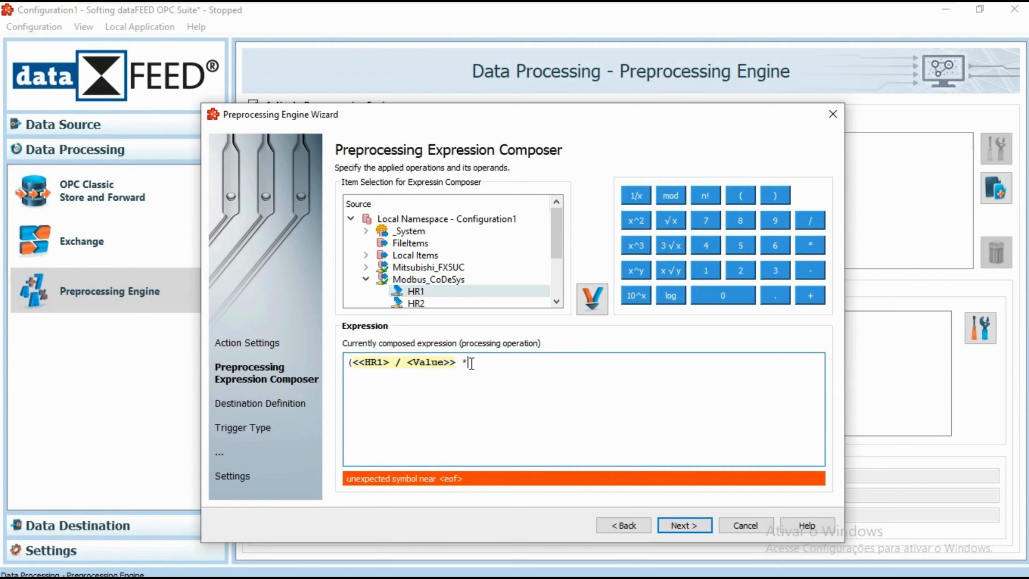
Complete the expression as (<<HR1> / <Value>> * 9 / 5) + 32 and proceed to the destination definition.
key(BackSpace)
text(* 9 / 5))
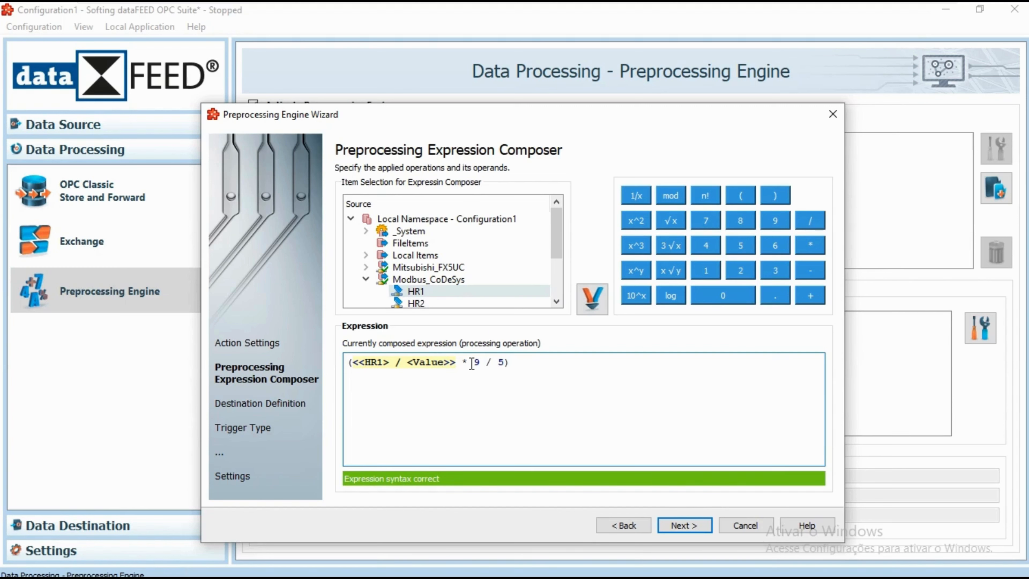
text( + 32)
drag(347, 361, 567, 364)
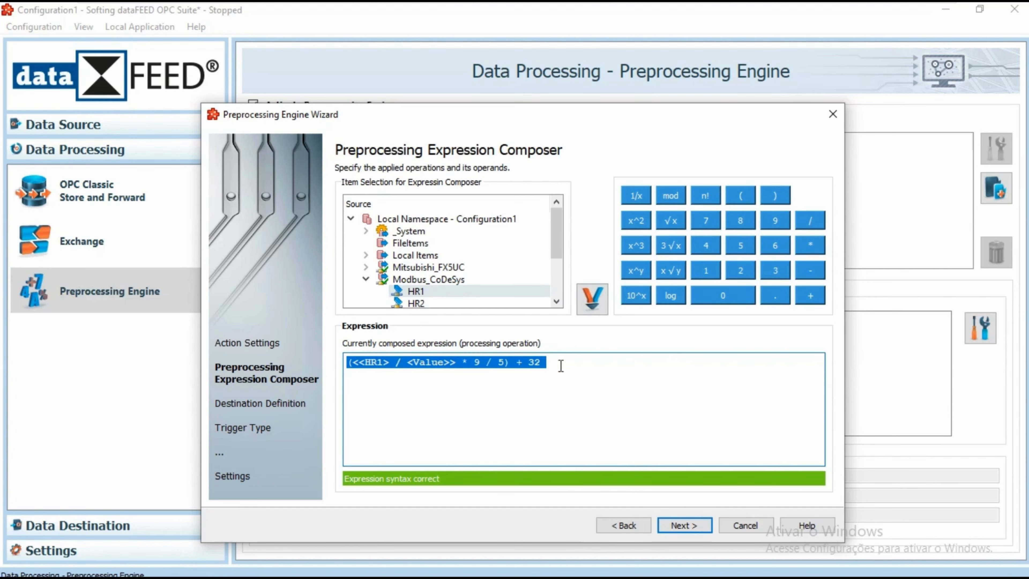
click(674, 522)
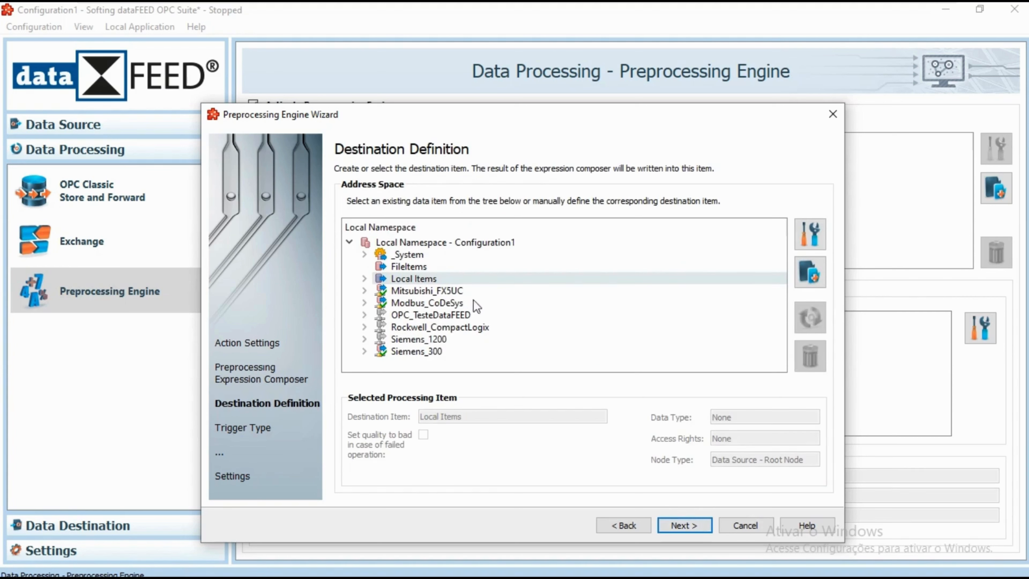
Set the Modbus_CoDeSys tag HR2 as the destination item and proceed to the trigger type.
click(365, 303)
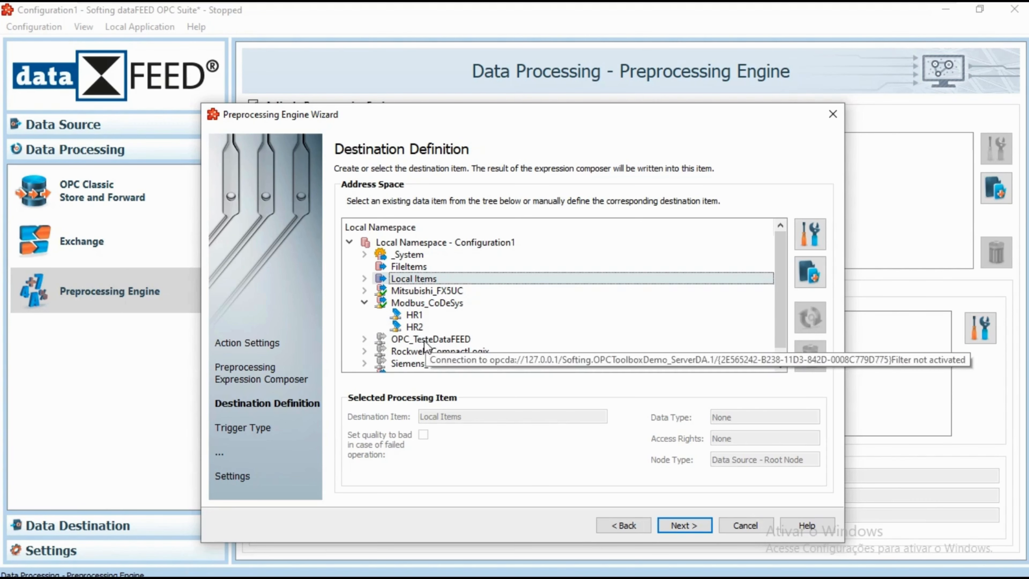
click(365, 351)
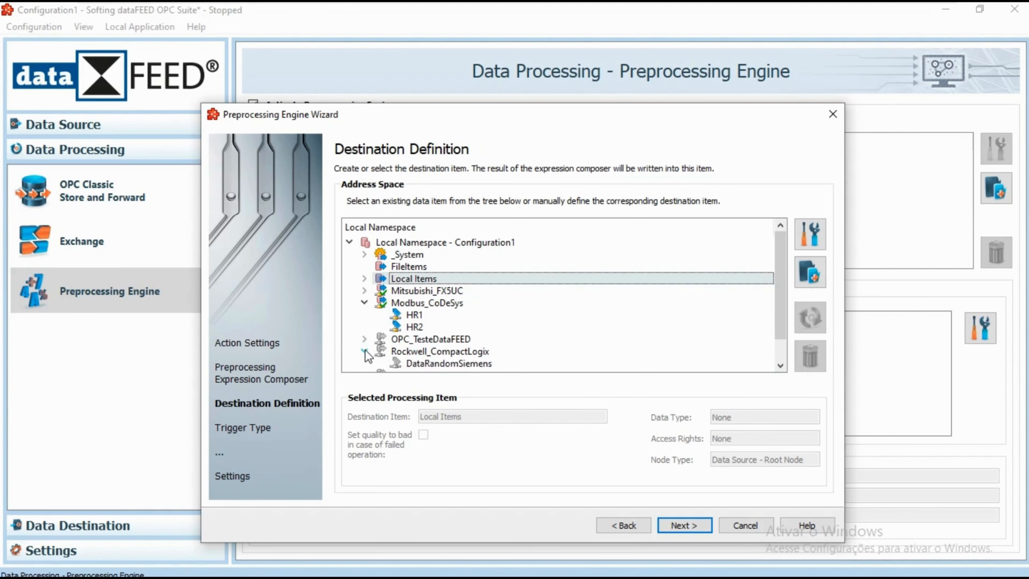
click(366, 350)
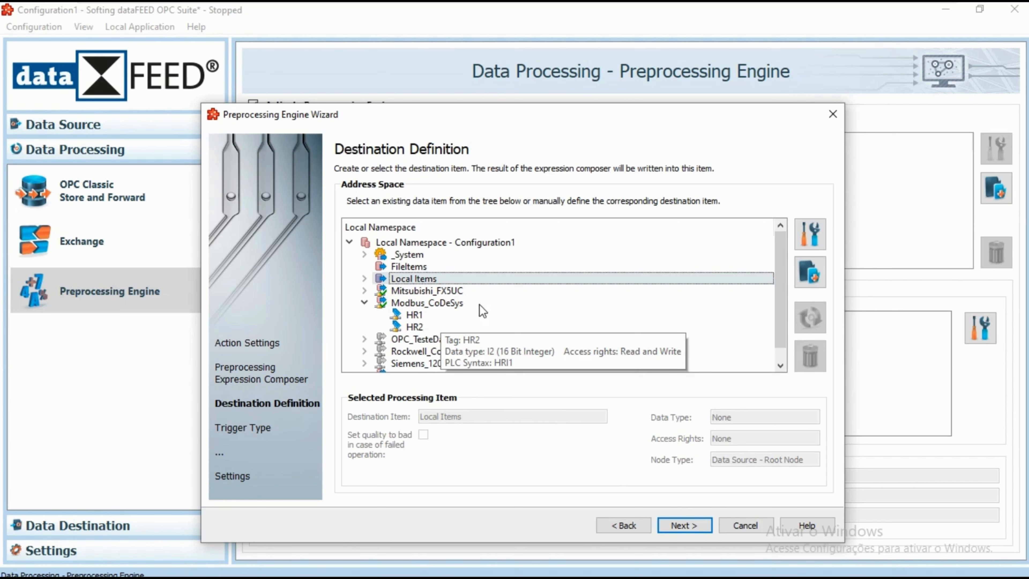
click(413, 329)
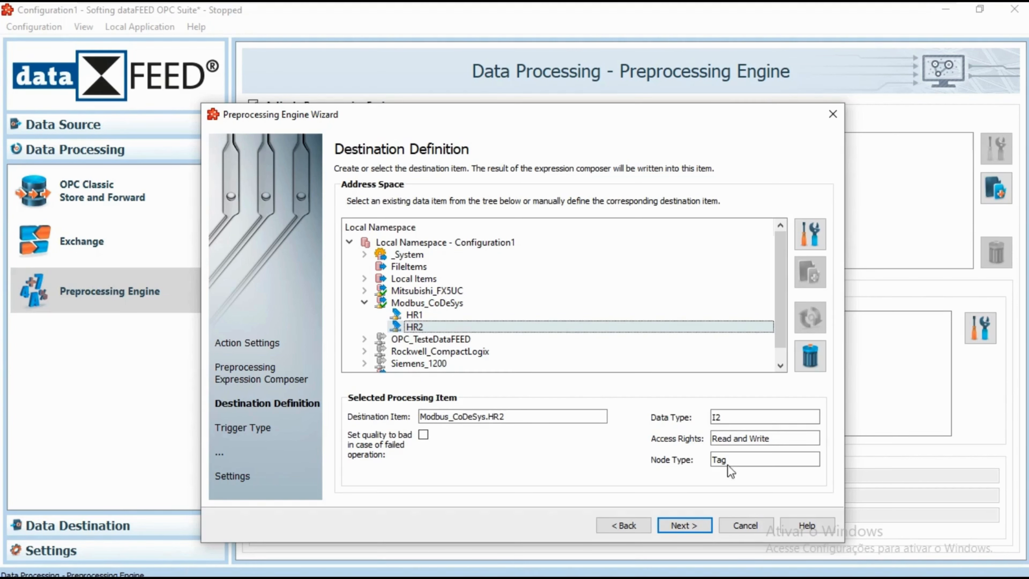
click(683, 522)
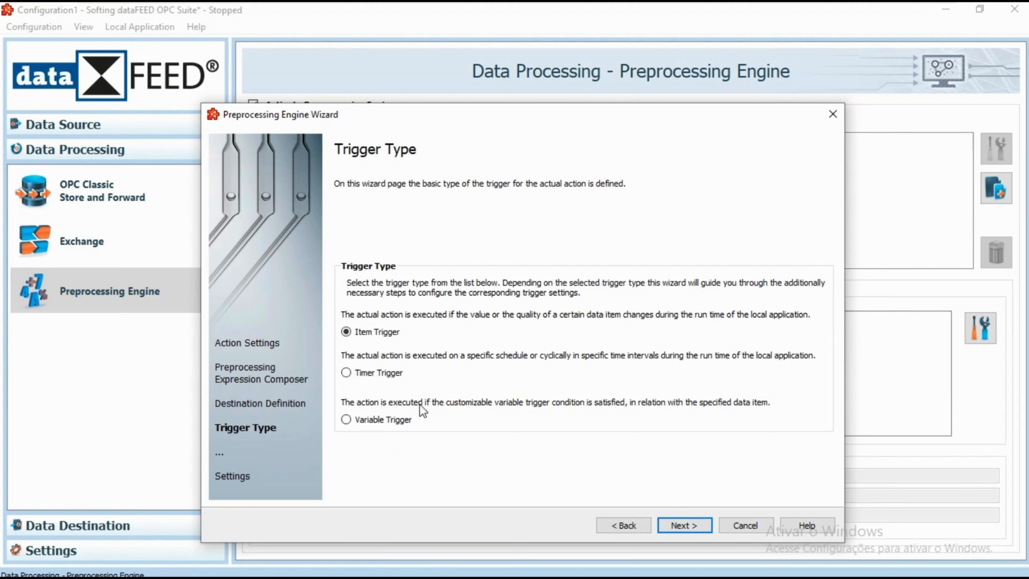
Finish the preprocessing action with an Item Trigger, execution condition Alias (Always) and update rate Alias (1000 ms), and save the configuration.
click(676, 522)
click(676, 523)
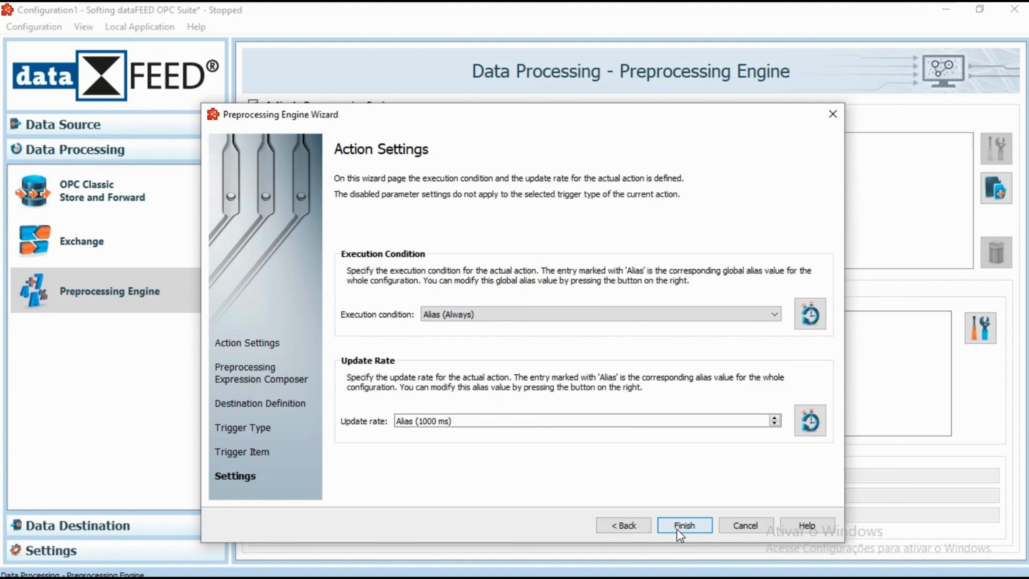
click(677, 530)
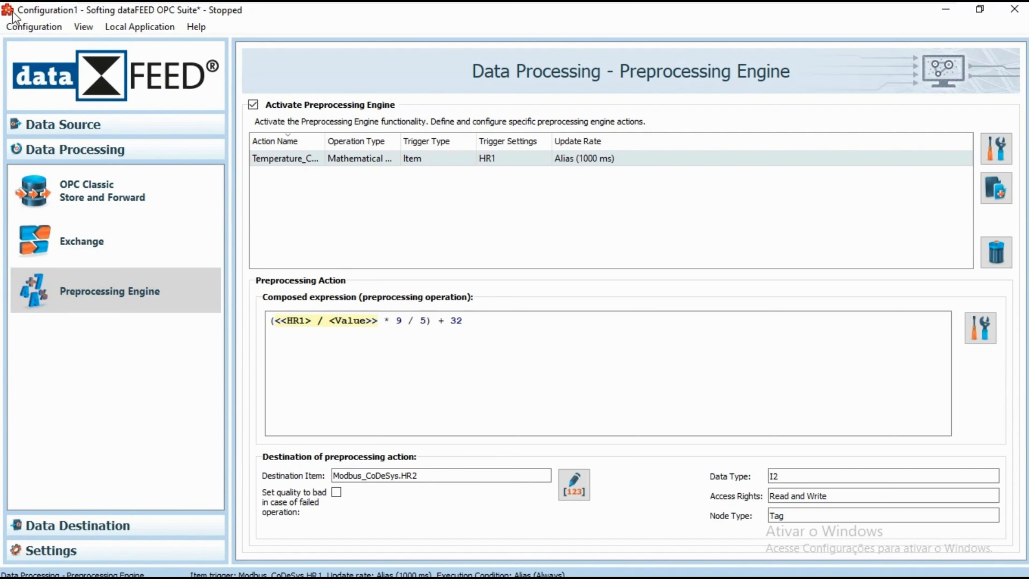
click(32, 26)
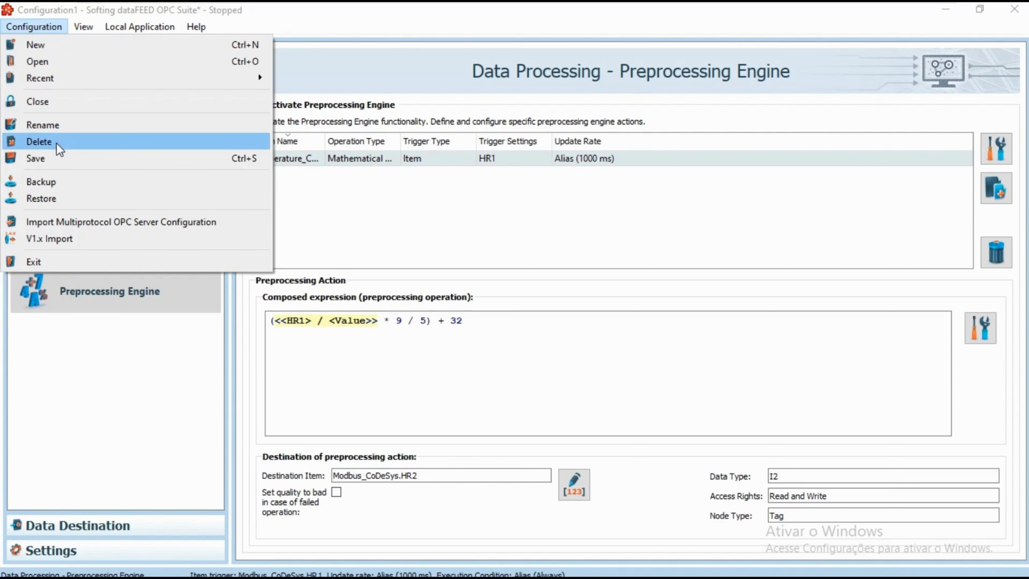
click(58, 159)
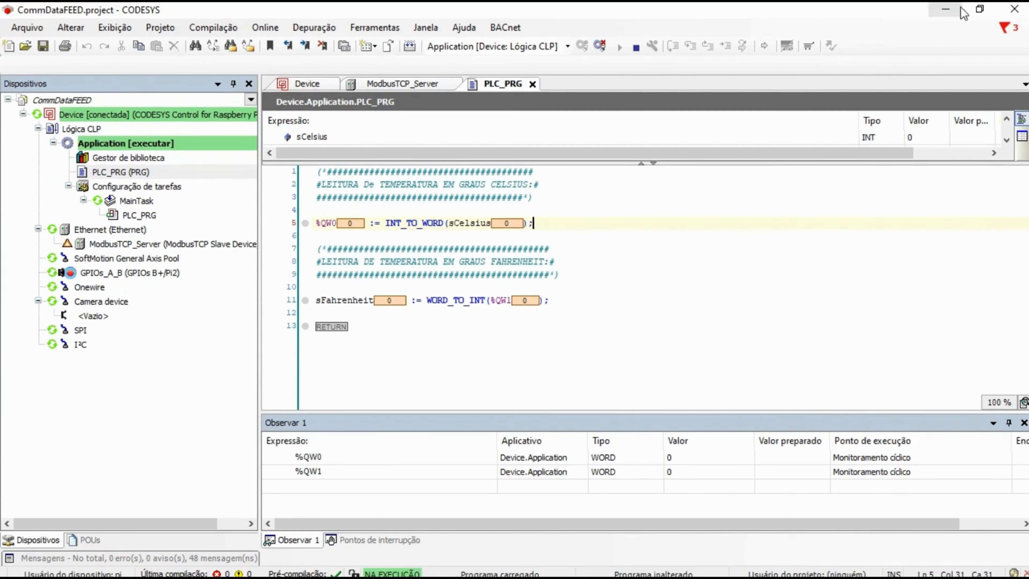
Restore the CODESYS window to a smaller size and write the value 10 to sCelsius in PLC_PRG.
click(980, 9)
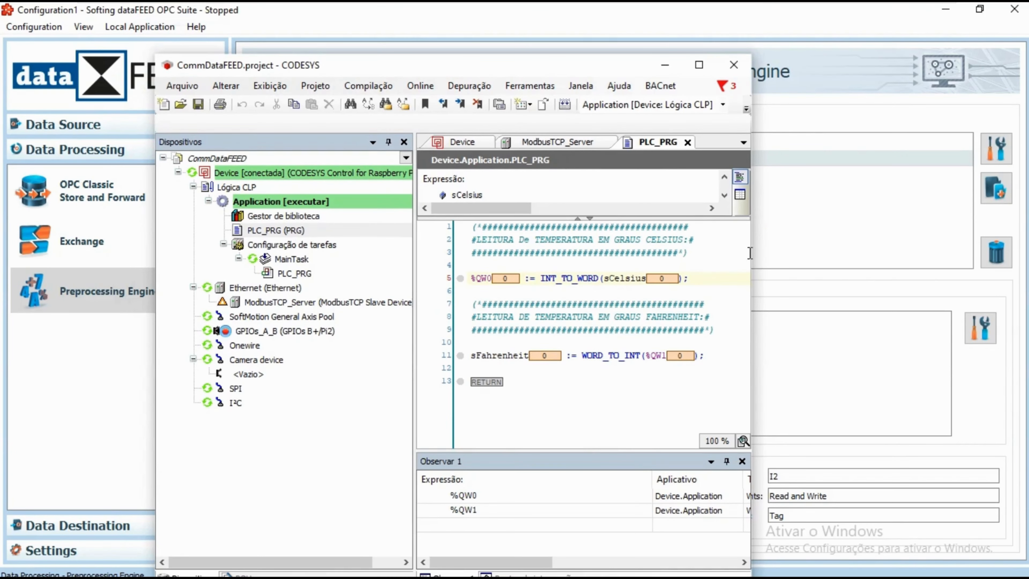
double_click(666, 278)
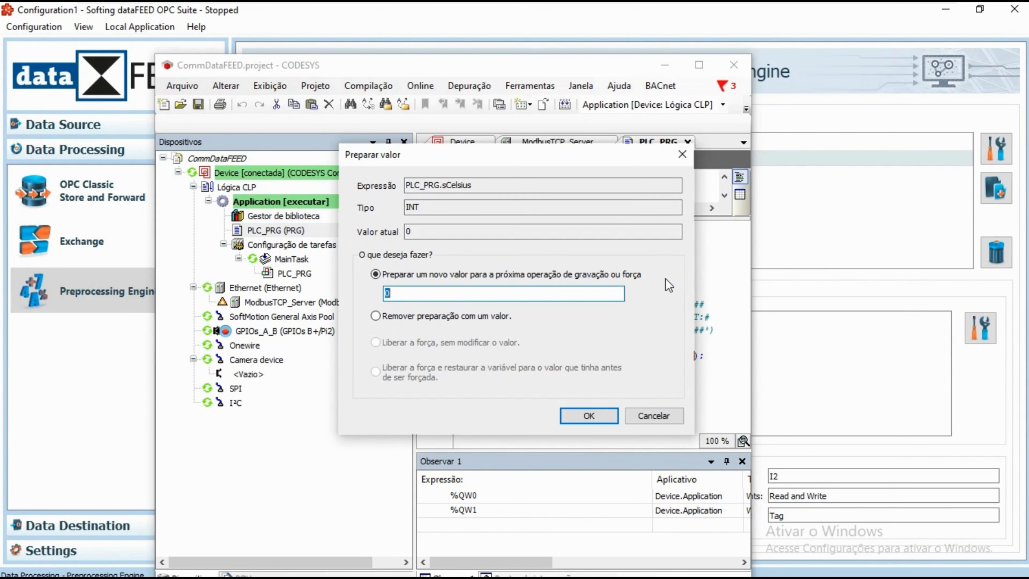
text(1)
key(Return)
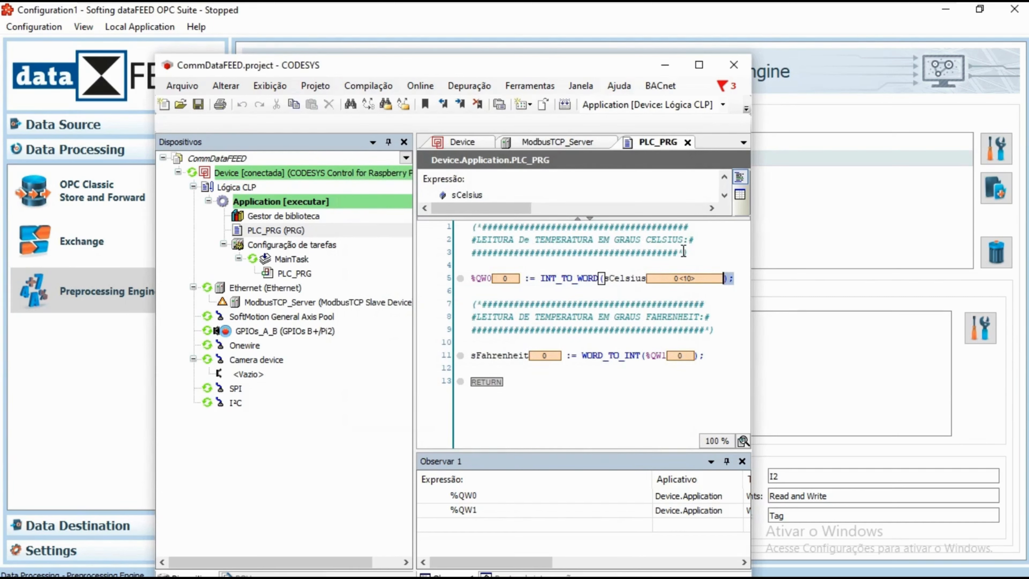
key(ctrl+F7)
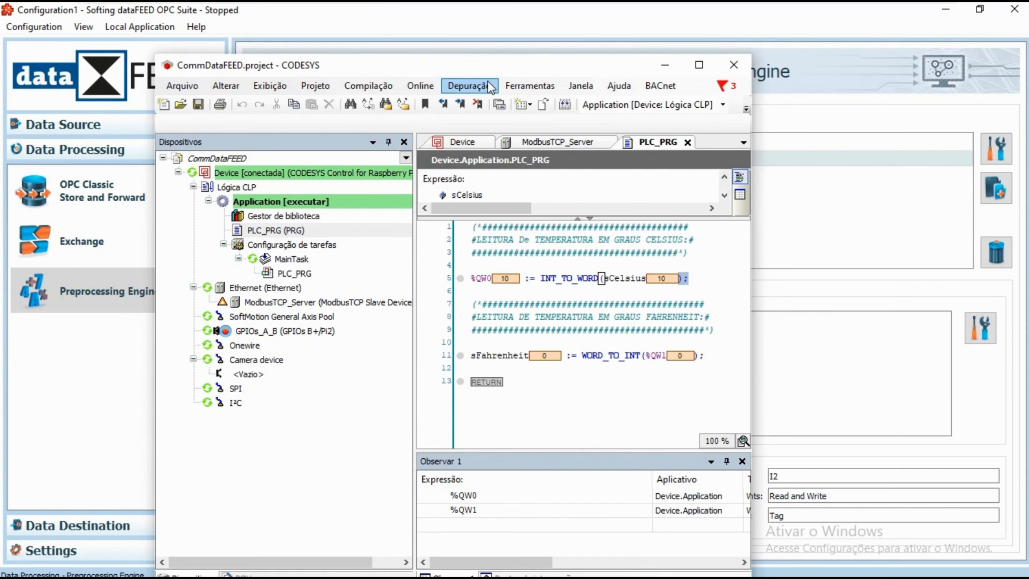
Move the CODESYS window lower and bring up the dataFEED OPC Suite Tray dialog for Configuration1, placed clear of the expression.
mouse_move(501, 65)
mouse_down()
mouse_move(430, 103)
mouse_move(433, 352)
mouse_move(516, 68)
mouse_up()
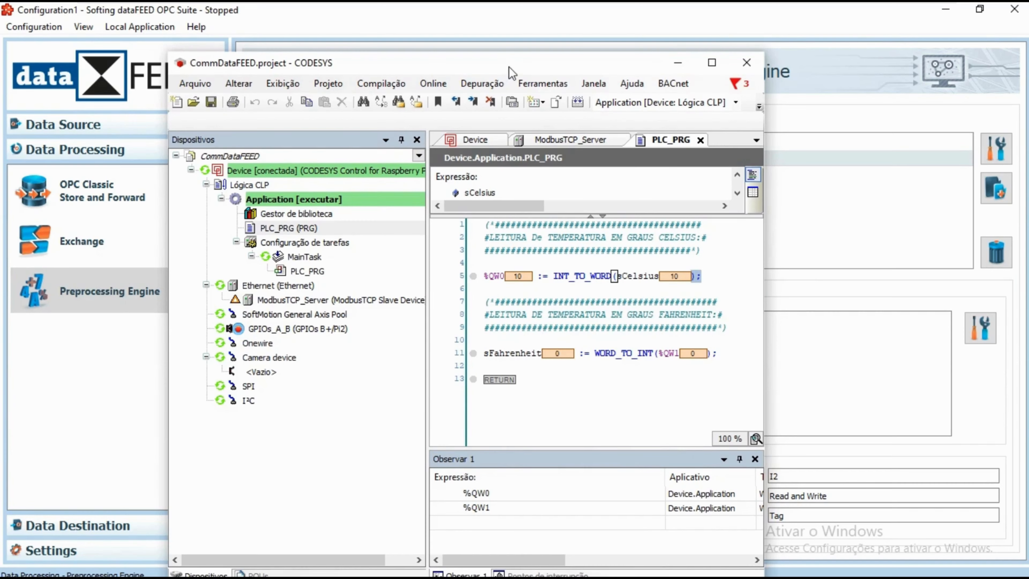
drag(509, 66, 402, 276)
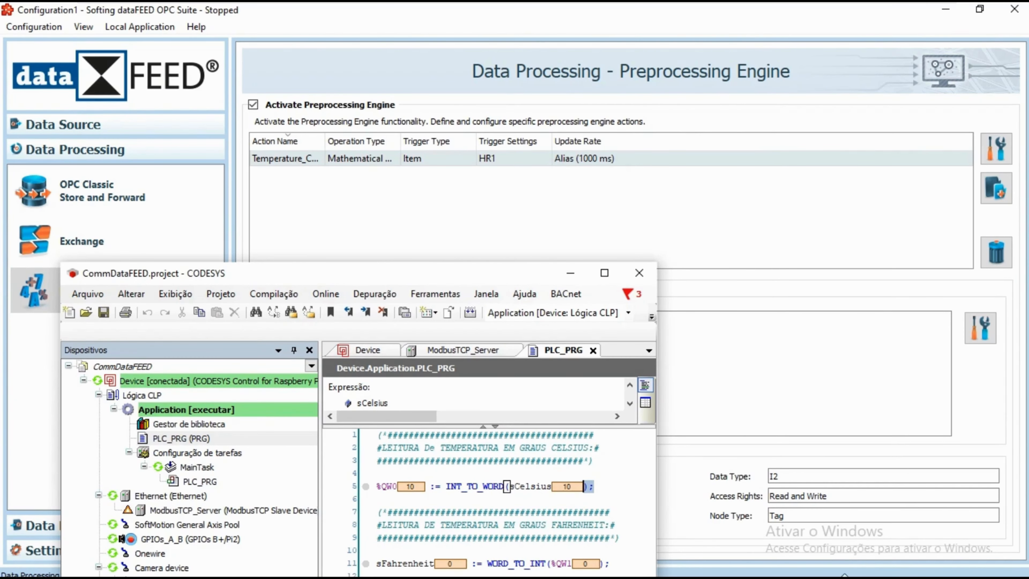
click(841, 538)
mouse_move(834, 575)
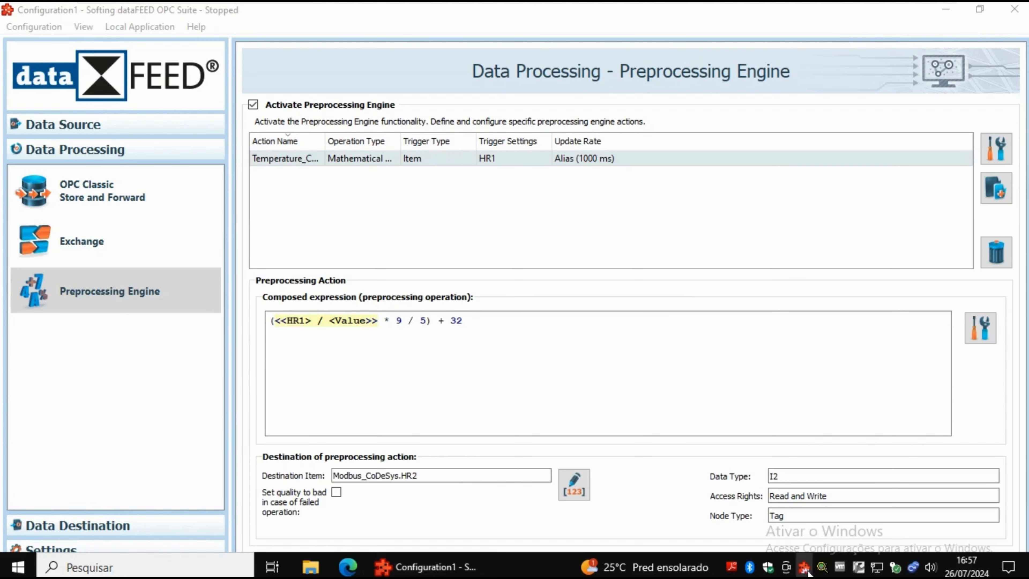
click(805, 570)
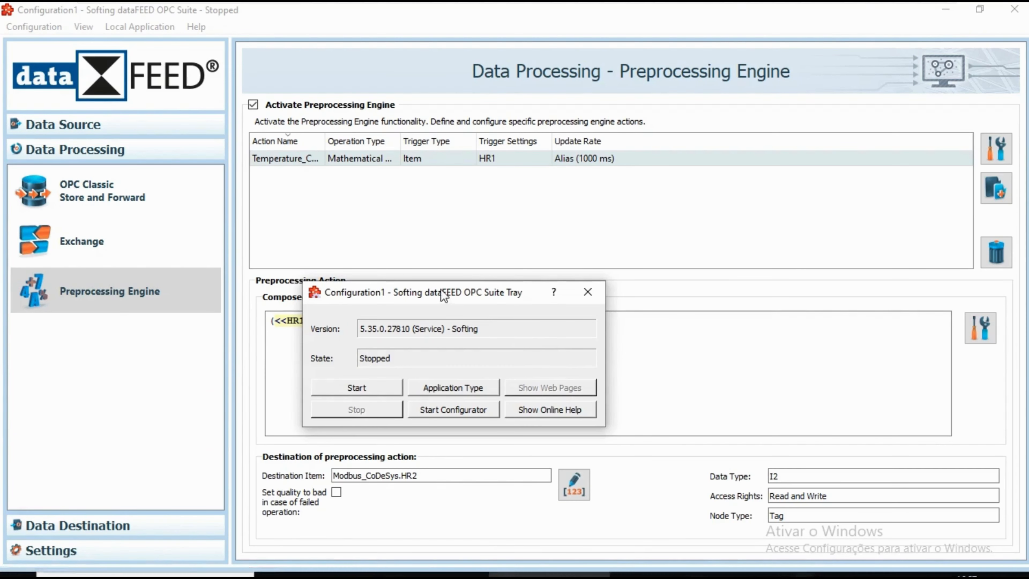
drag(445, 296, 651, 137)
mouse_move(594, 565)
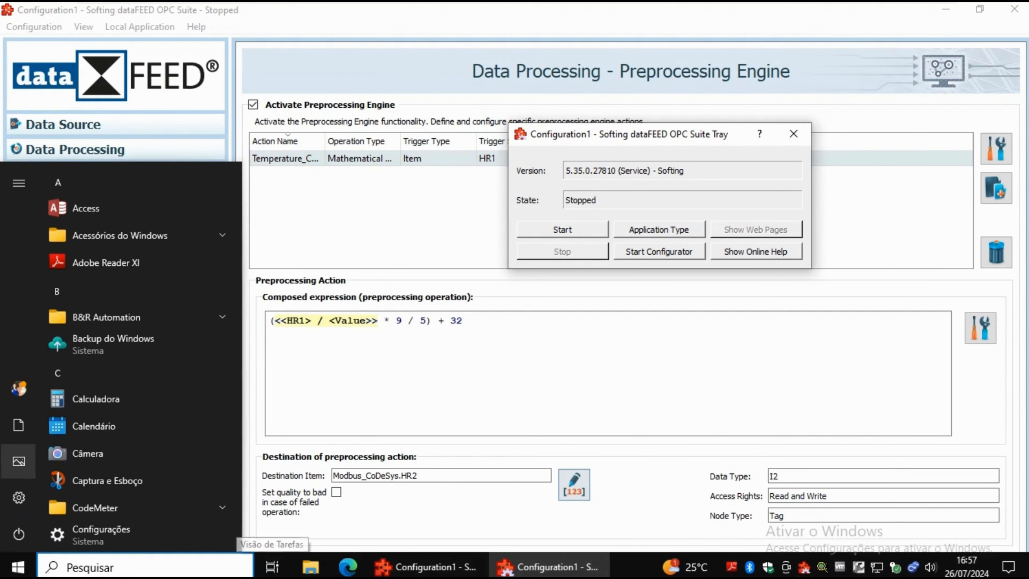
Shrink the dataFEED configurator window and arrange it, the CODESYS window and the tray dialog so all three can be seen together.
click(980, 10)
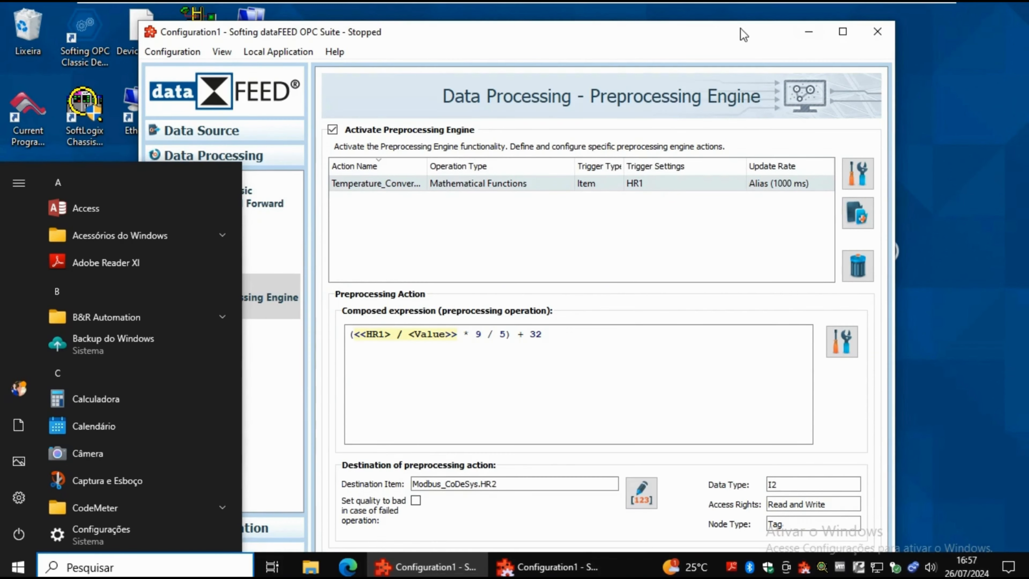
drag(743, 34, 826, 33)
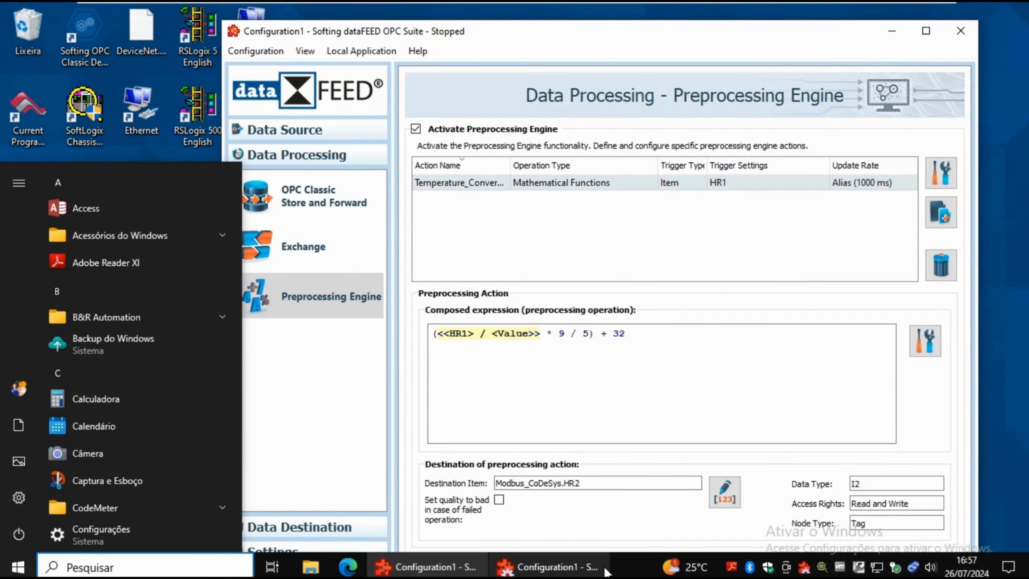
click(606, 572)
click(566, 232)
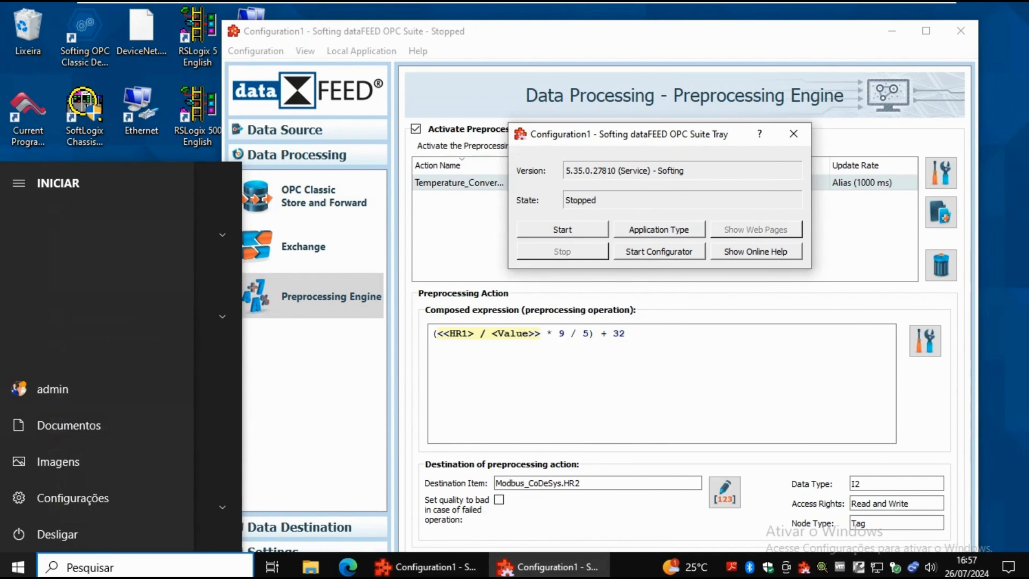
key(alt+Tab)
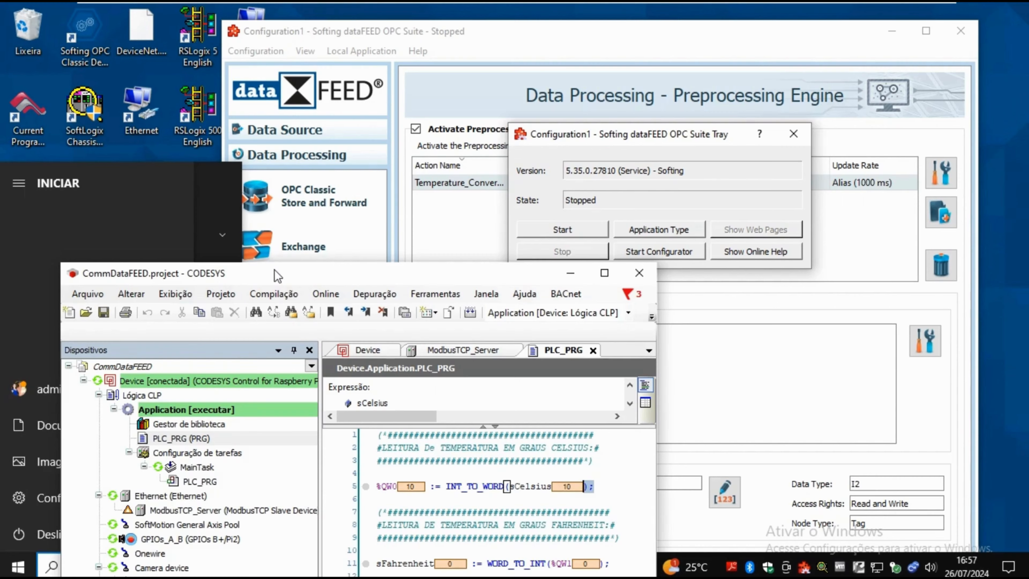
drag(275, 270, 226, 227)
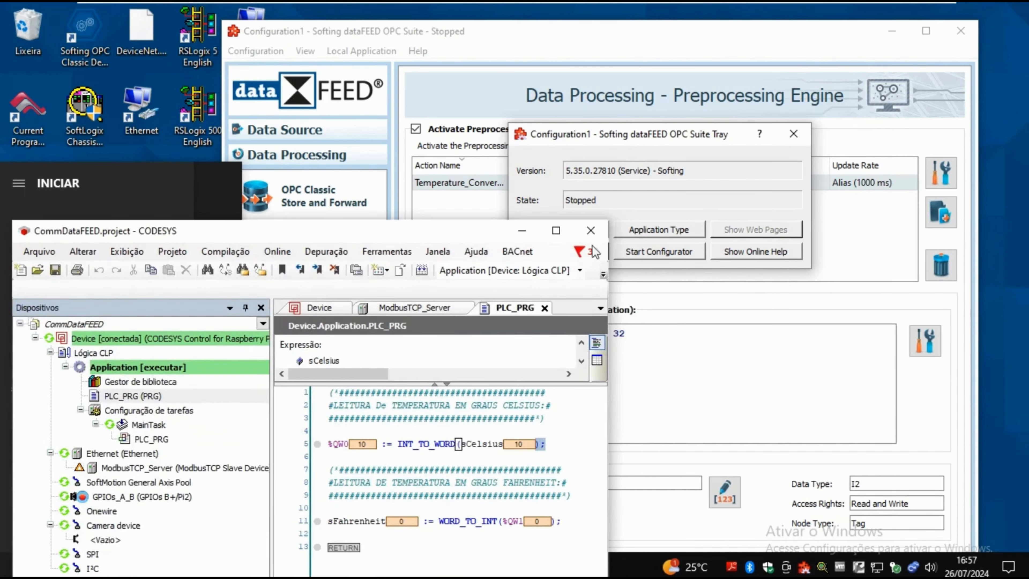
click(574, 136)
drag(575, 136, 664, 119)
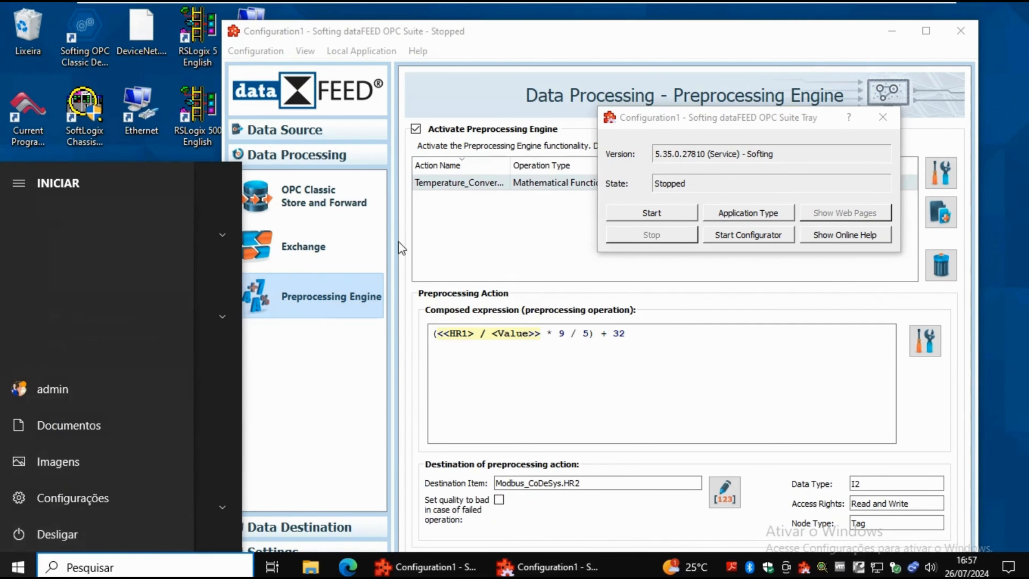
Start the Configuration1 local application from the OPC Suite Tray dialog.
click(650, 215)
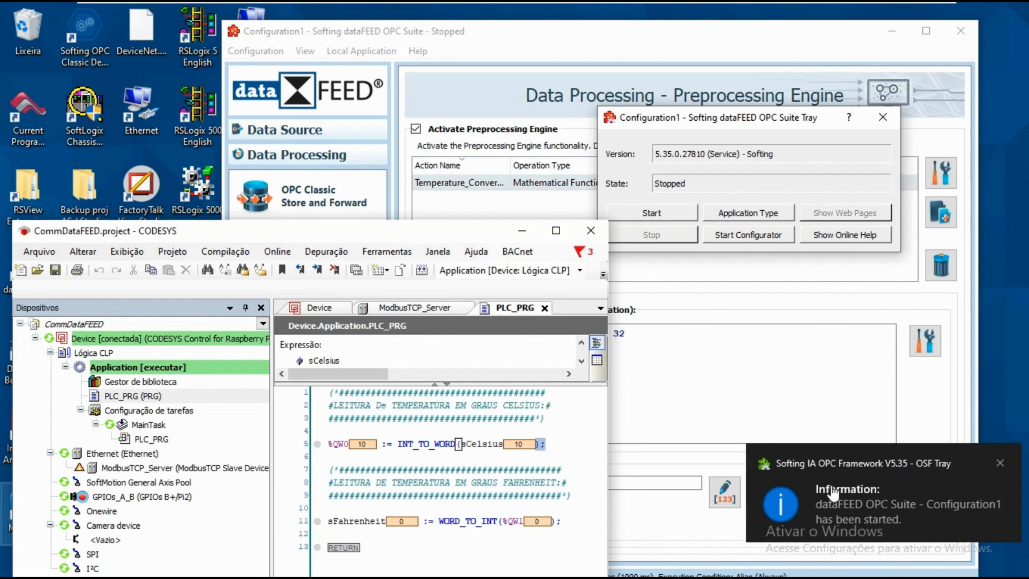
click(861, 486)
double_click(432, 230)
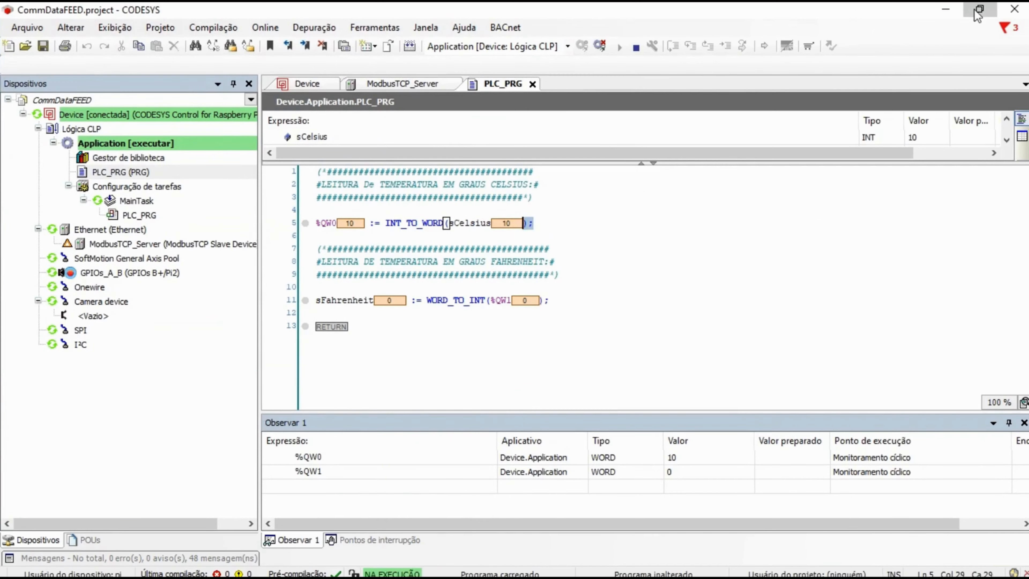
click(978, 10)
click(671, 213)
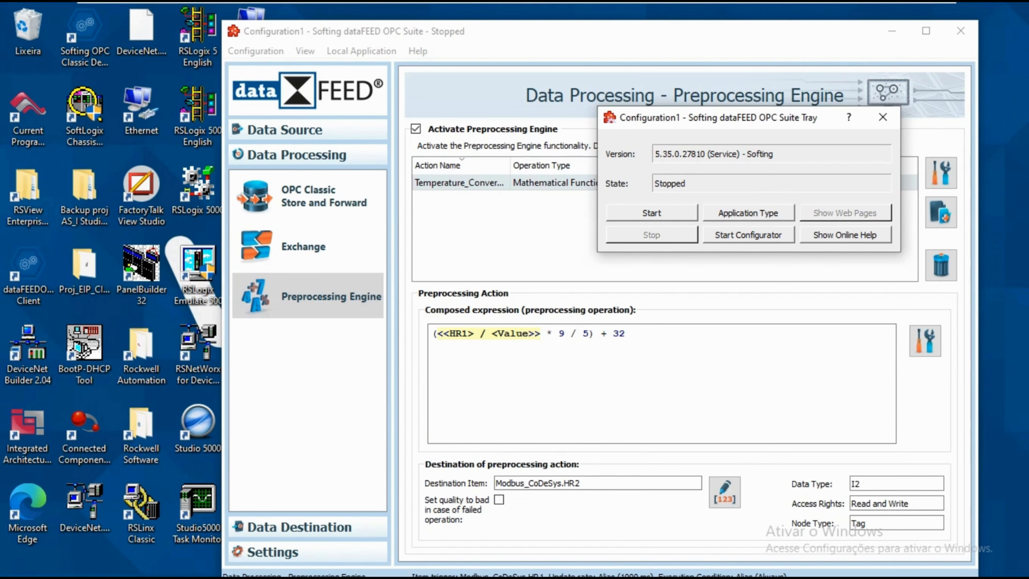
Bring the browser's Google Celsius-to-Fahrenheit converter beside CODESYS and convert 10 degrees Celsius to check the PLC's sFahrenheit value.
key(alt+Tab)
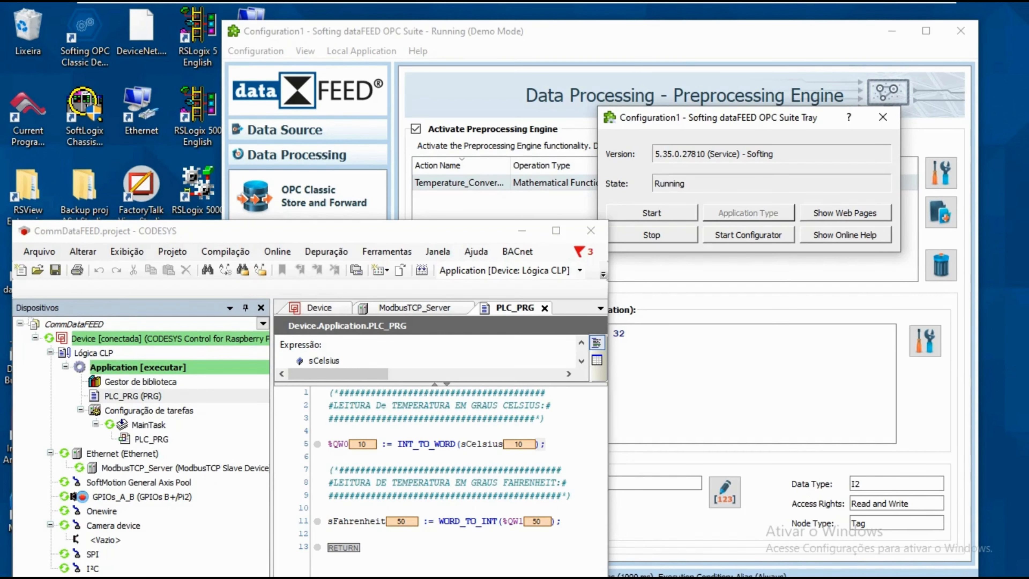
drag(0, 122, 577, 74)
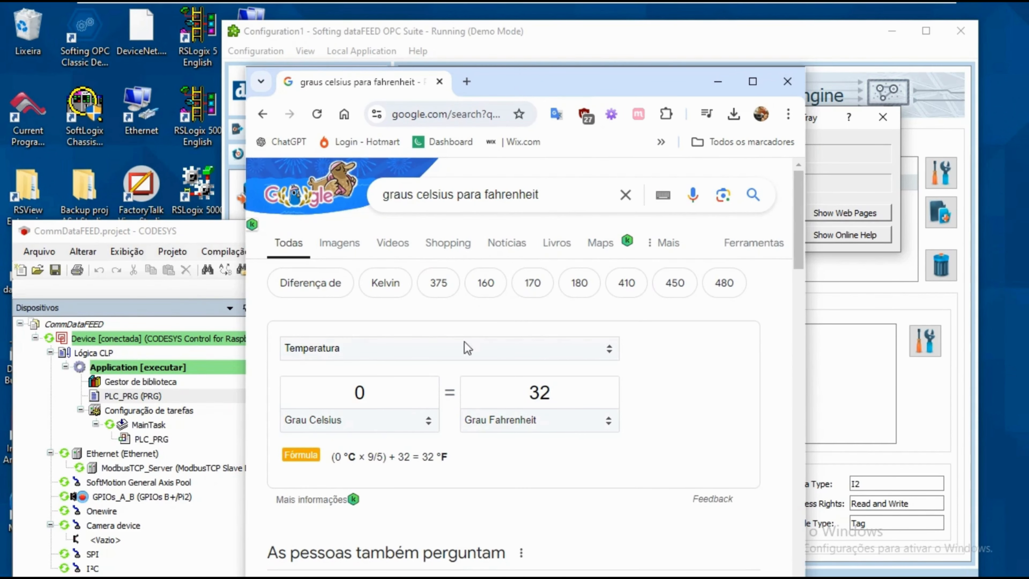
double_click(397, 396)
text(1)
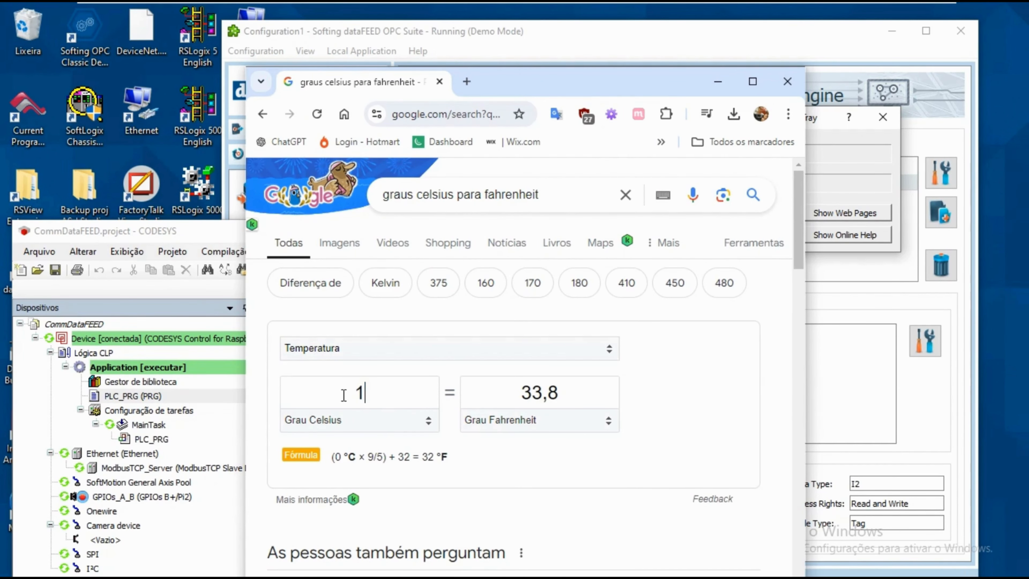
text(0)
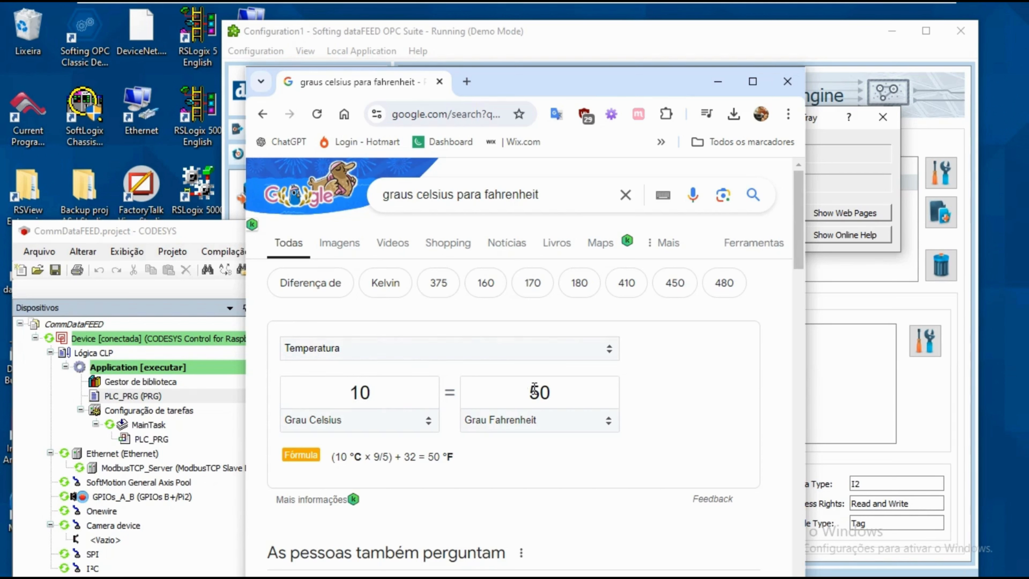
Switch to CODESYS and write the value 20 to sCelsius in PLC_PRG.
click(201, 231)
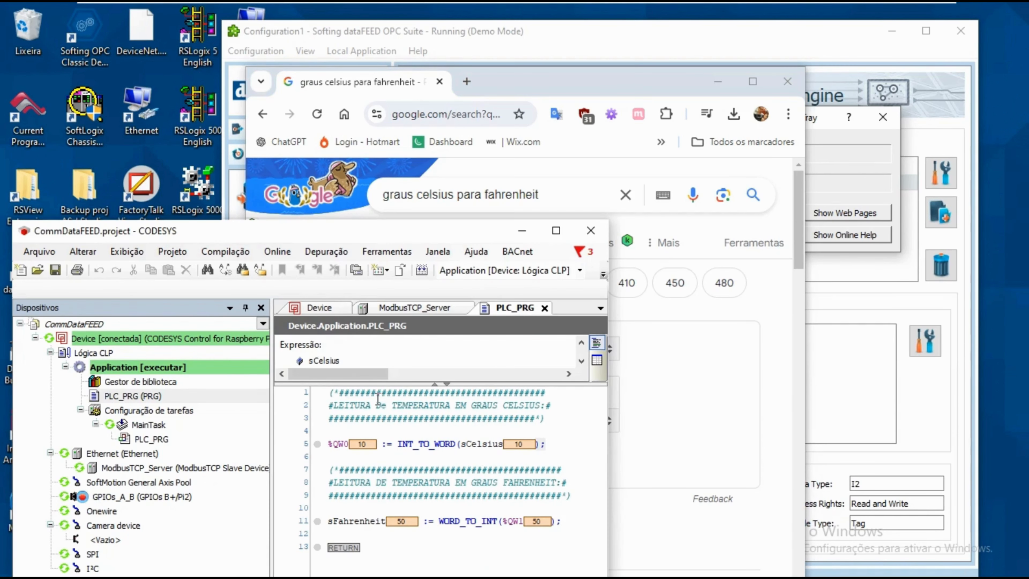
click(527, 446)
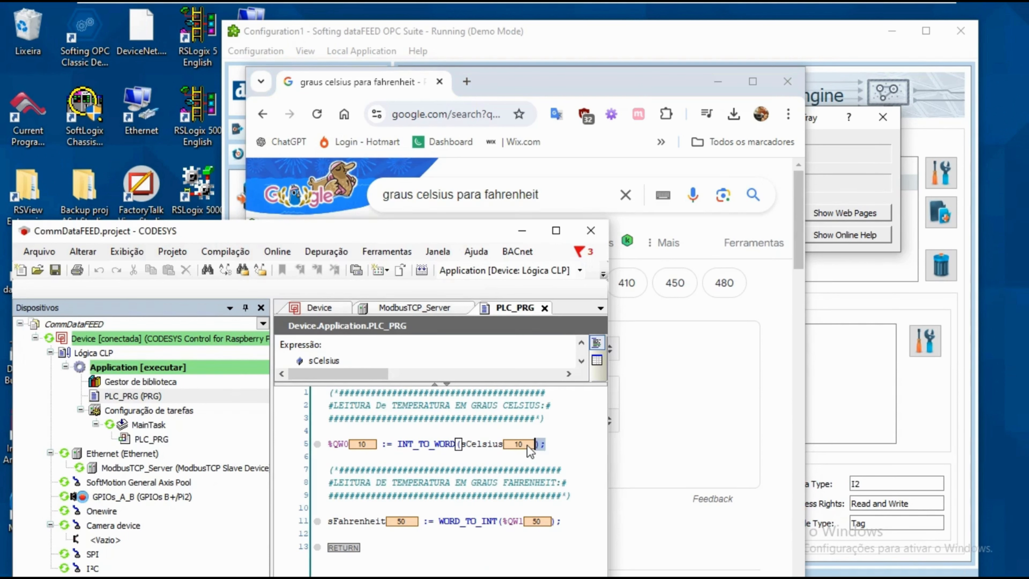
double_click(528, 446)
text(20)
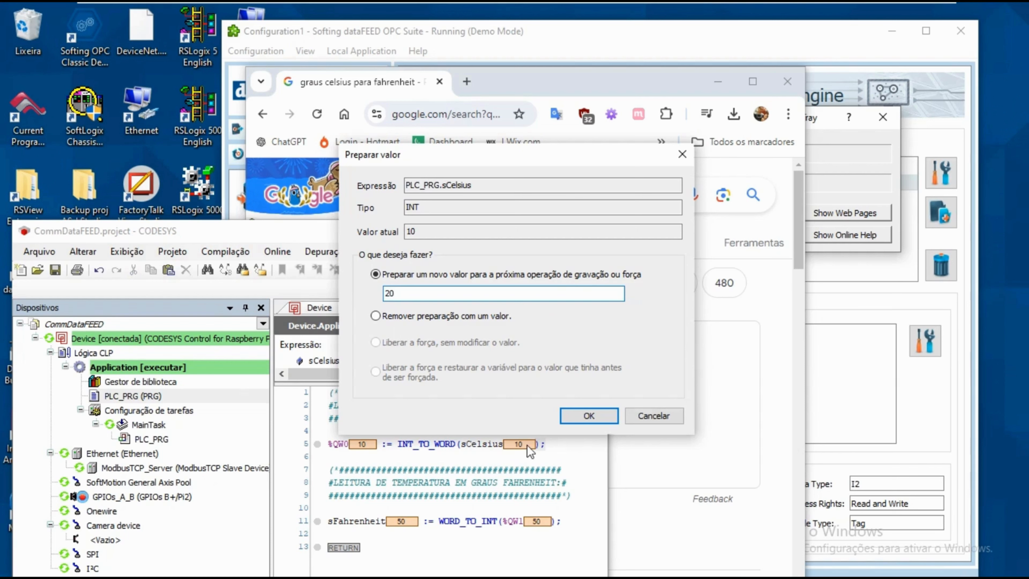
key(Return)
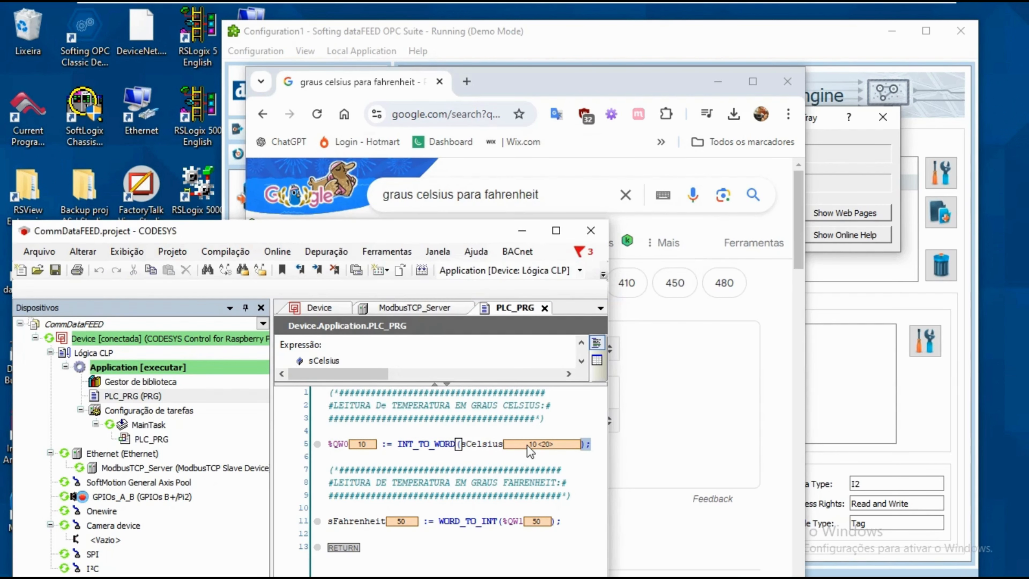
key(ctrl+F7)
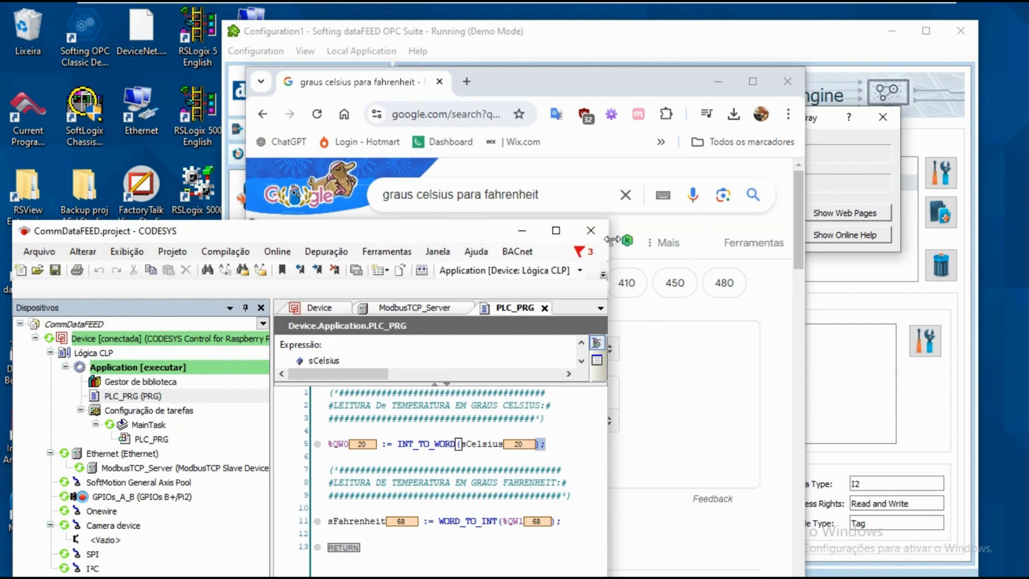
Convert 20 degrees Celsius to Fahrenheit in the browser's Google converter to check the PLC result.
click(550, 78)
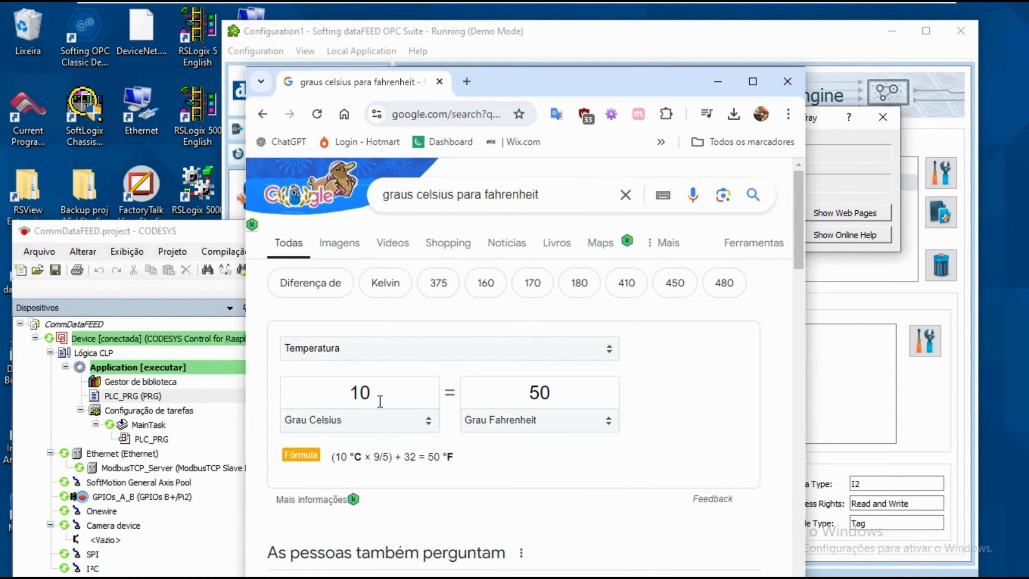
drag(377, 395, 296, 394)
text(20)
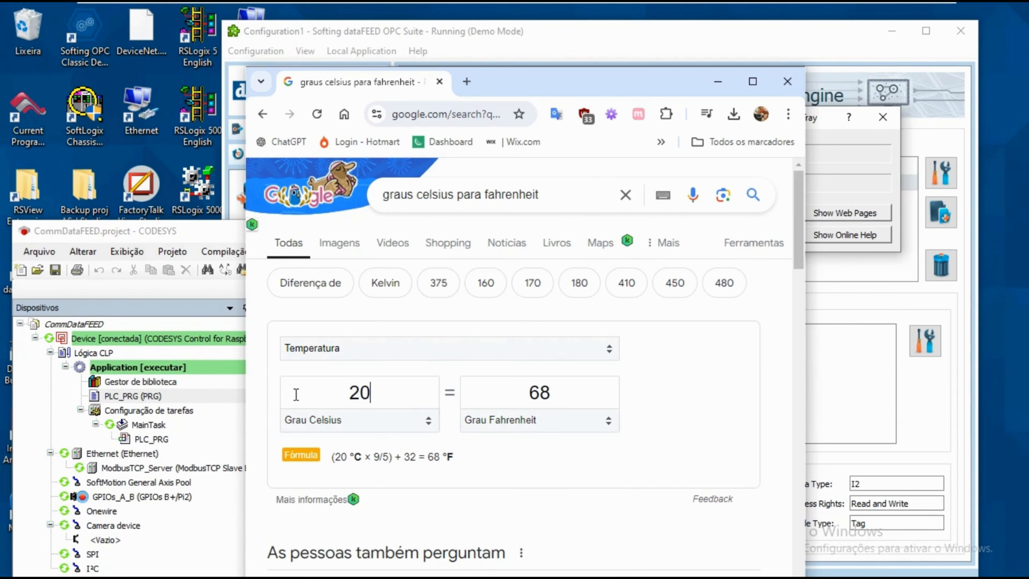
key(ctrl+a)
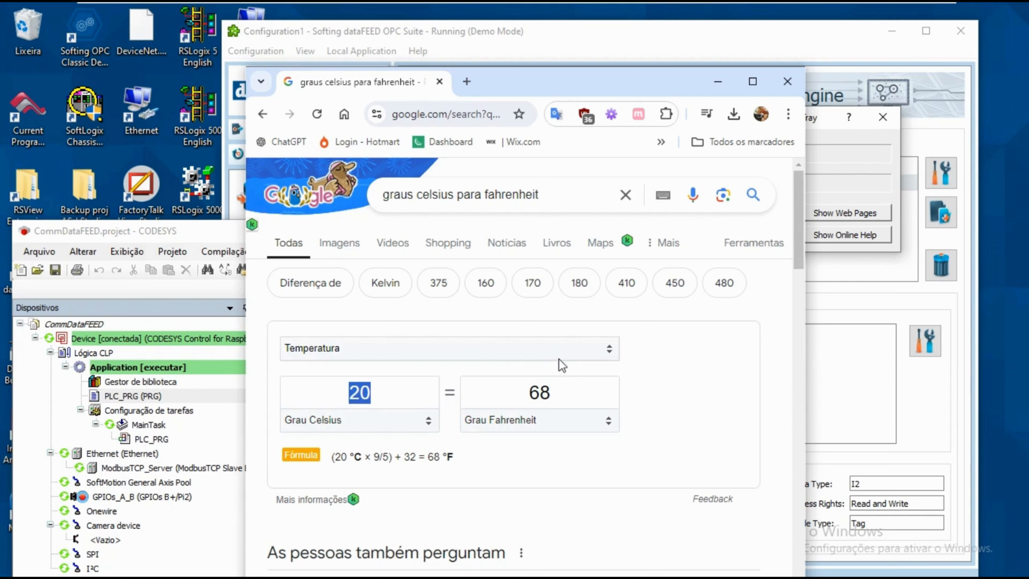
Return to CODESYS and write the value 100 to sCelsius in PLC_PRG.
click(208, 230)
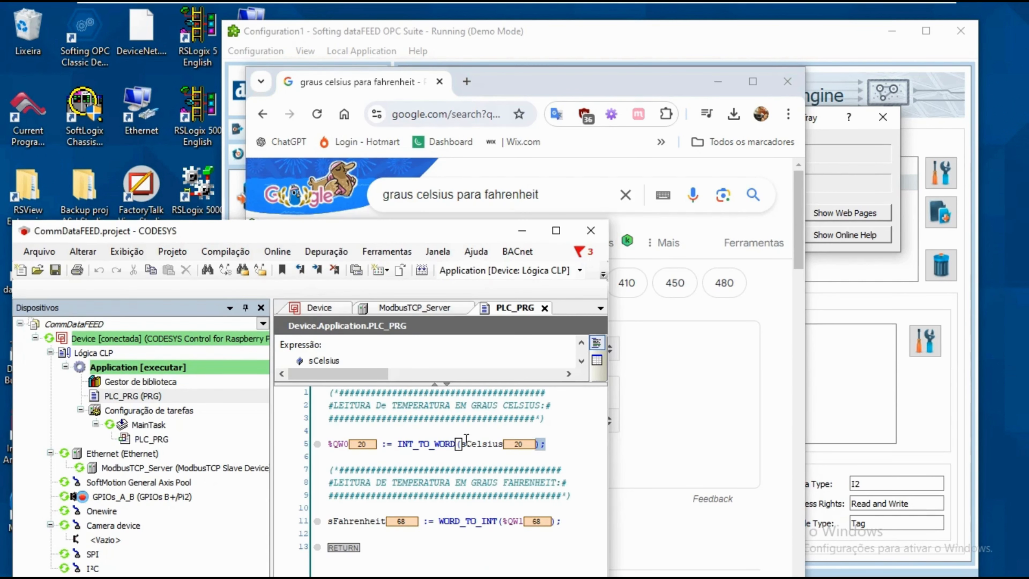
double_click(528, 448)
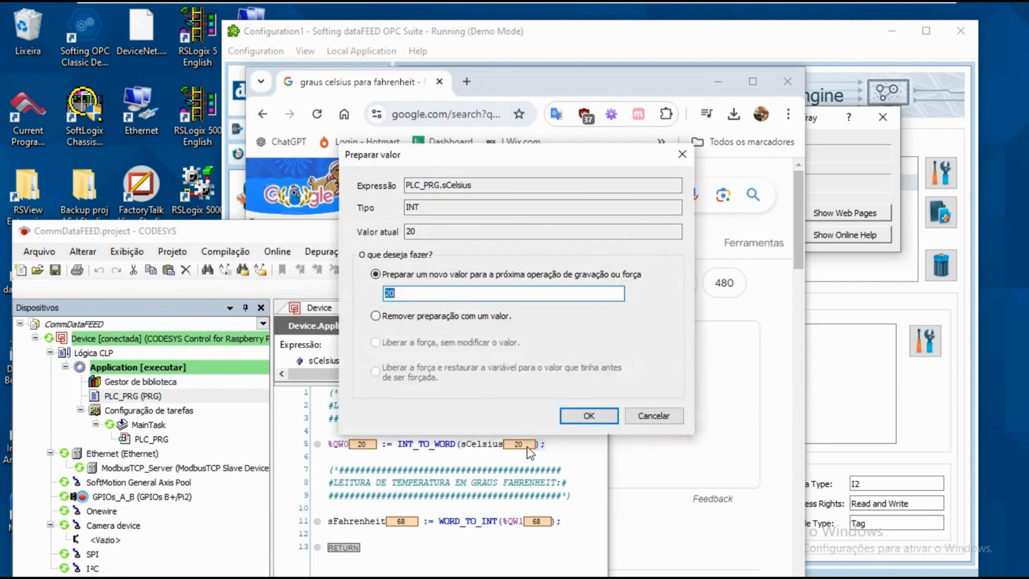
text(100)
key(Return)
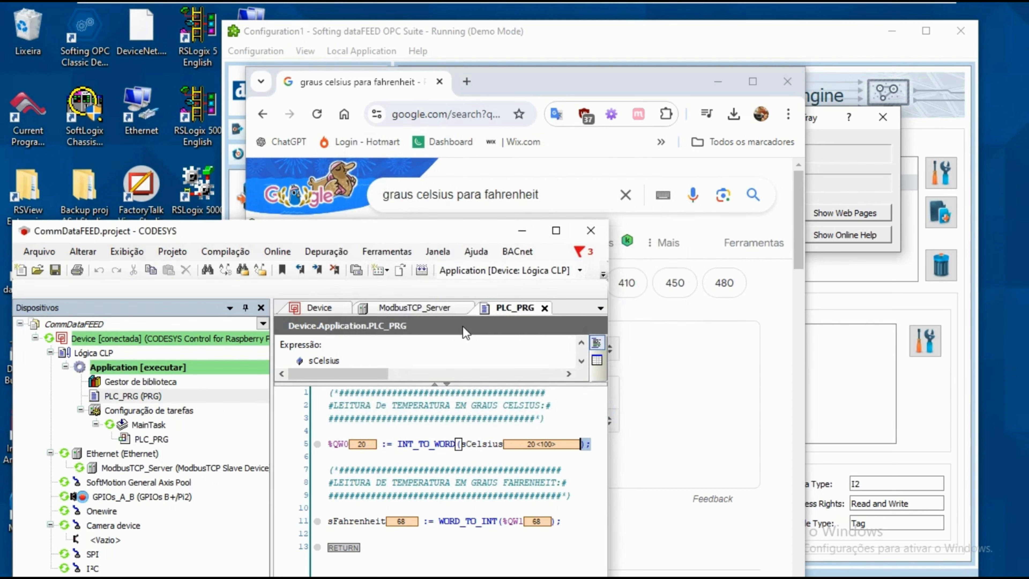
key(ctrl+F7)
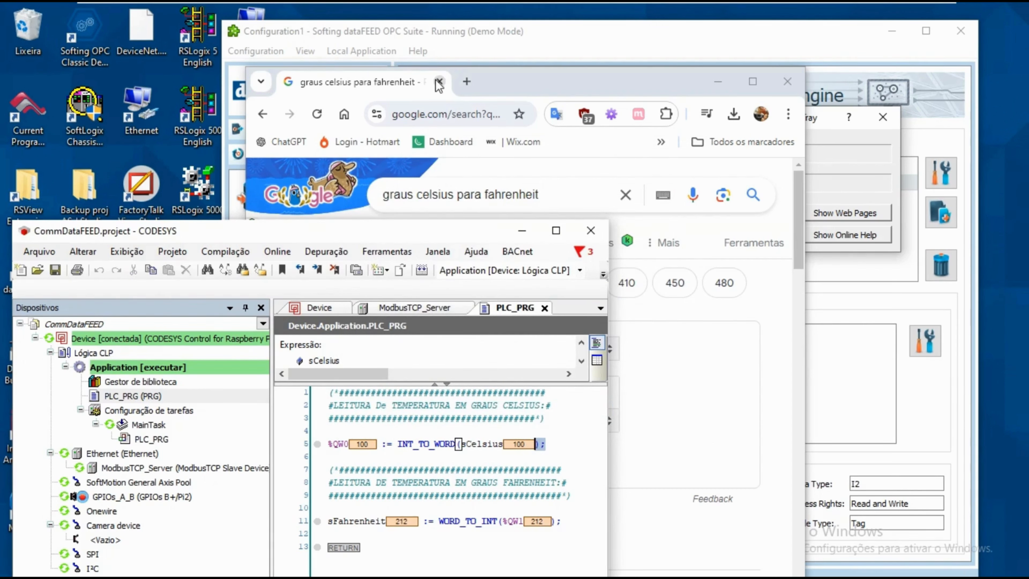
Convert 100 degrees Celsius to Fahrenheit in the browser's Google converter and compare it with sFahrenheit in CODESYS.
click(515, 90)
text(100)
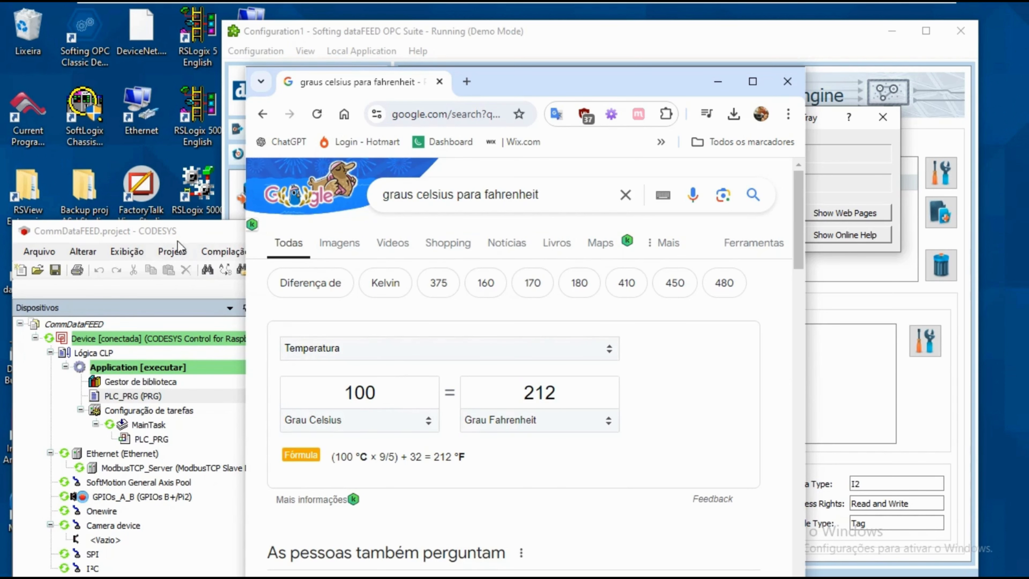
click(186, 232)
Switch to the dataFEED configurator, close the OPC Suite Tray dialog and maximize the configurator window.
click(490, 32)
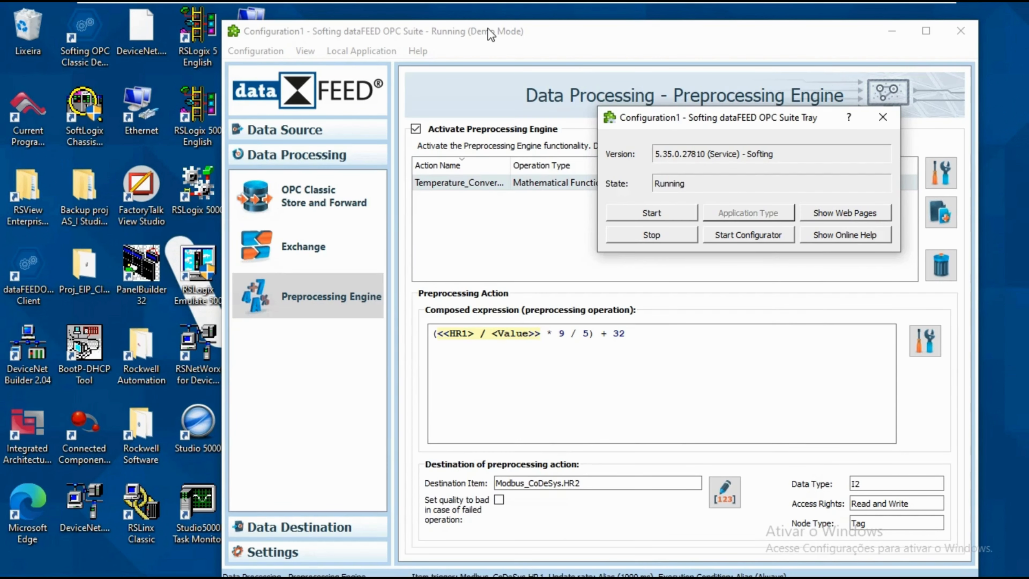
click(882, 122)
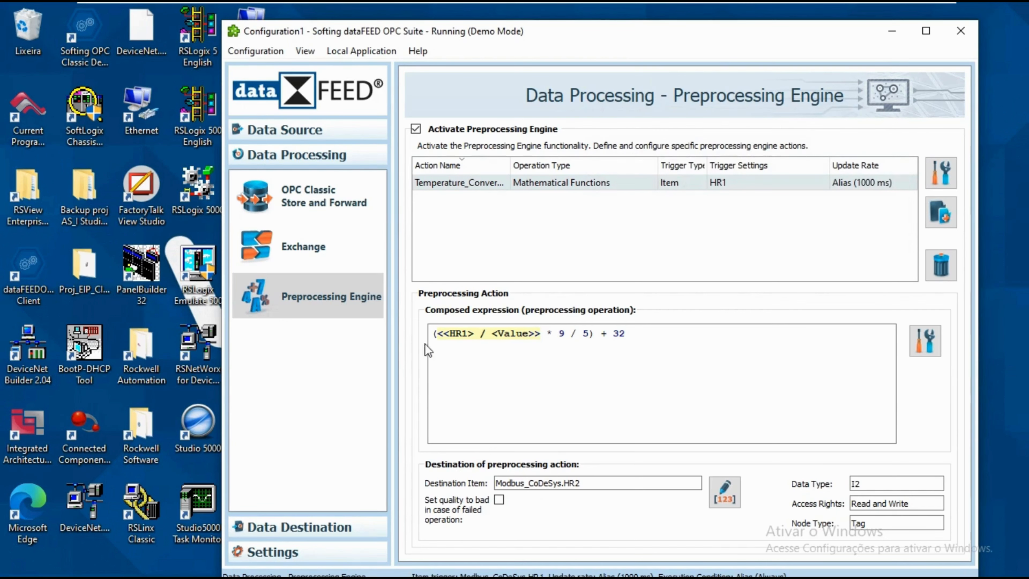
click(927, 31)
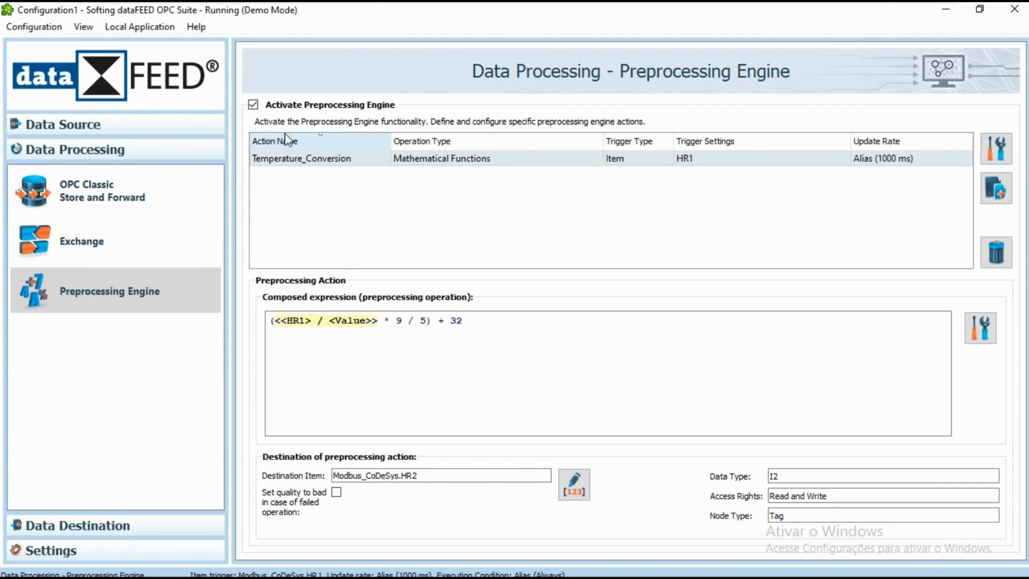
Review the Exchange data list under Data Processing and return to the Preprocessing Engine page.
click(92, 248)
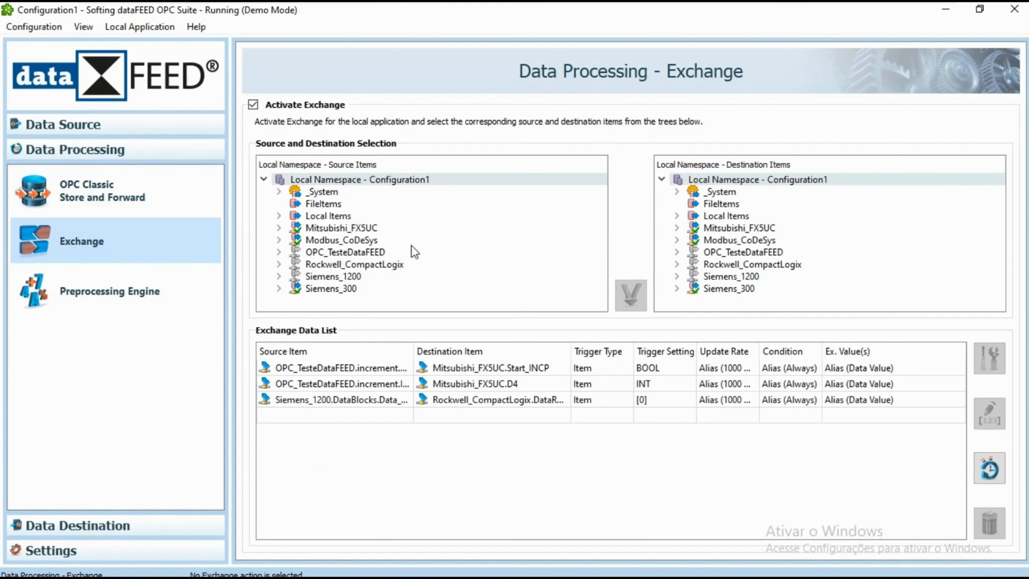
click(128, 299)
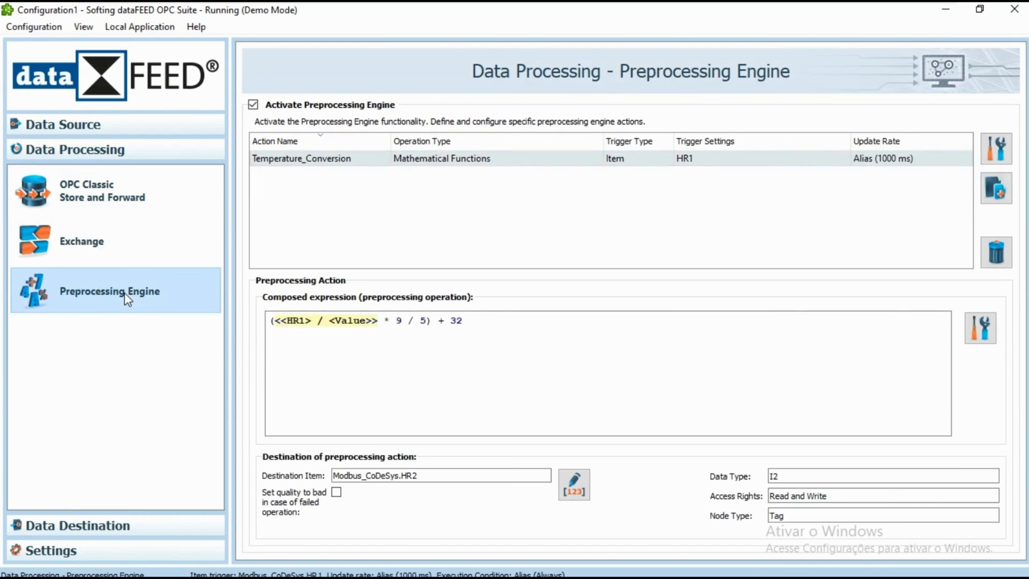